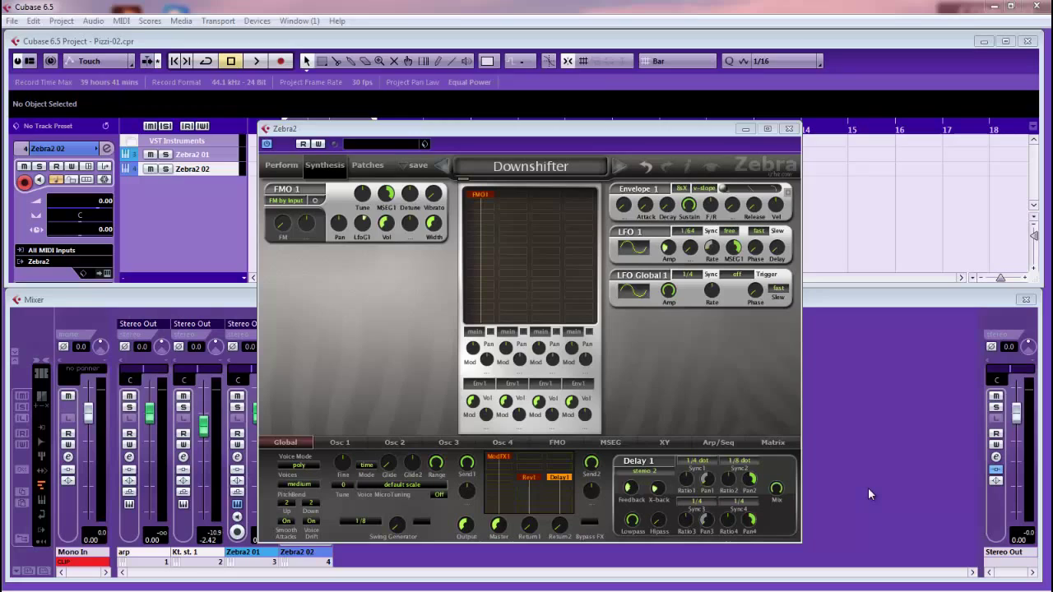
Play and stop the Cubase project to hear the Downshifter patch, then move Zebra2 aside
left_click(962, 480)
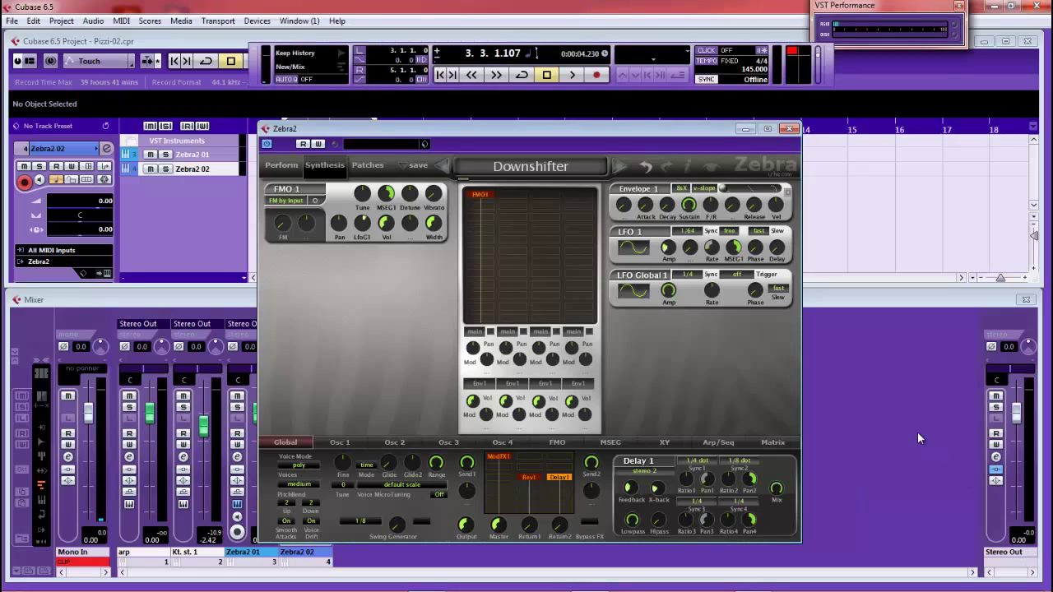
key("space")
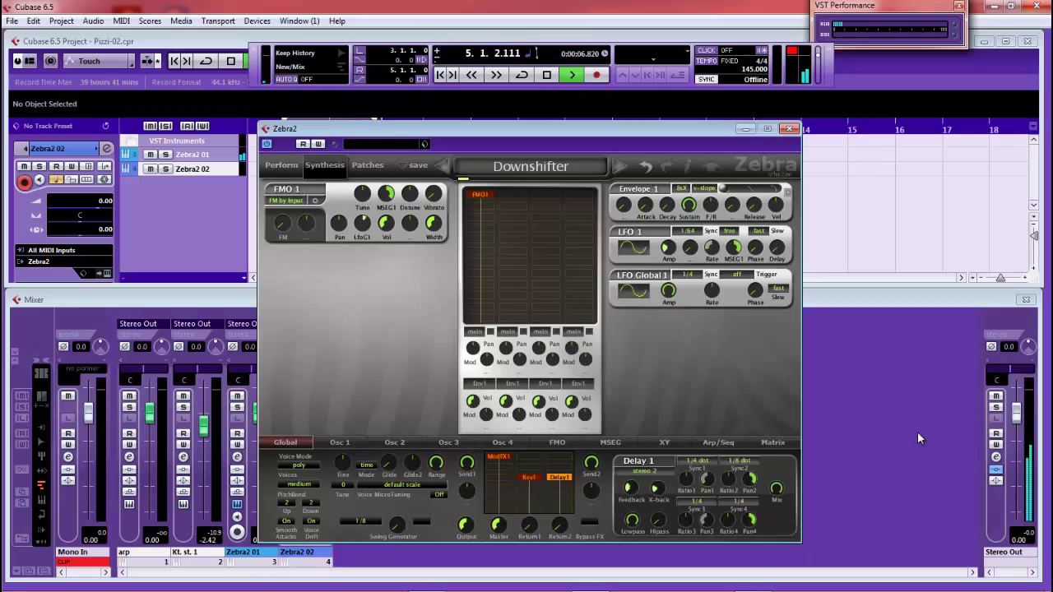
key("space")
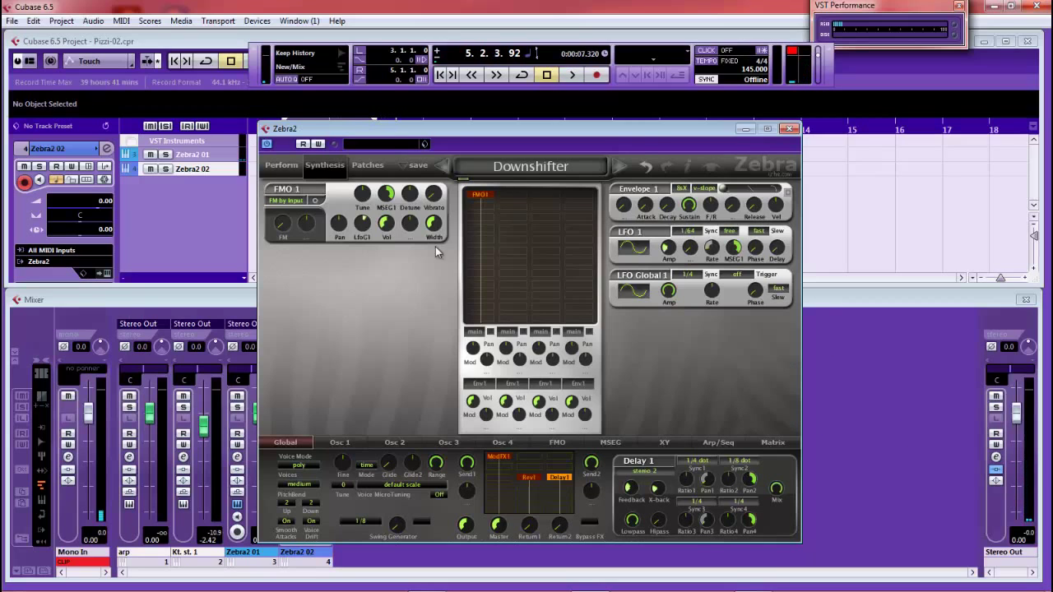
left_click_drag(532, 131, 782, 120)
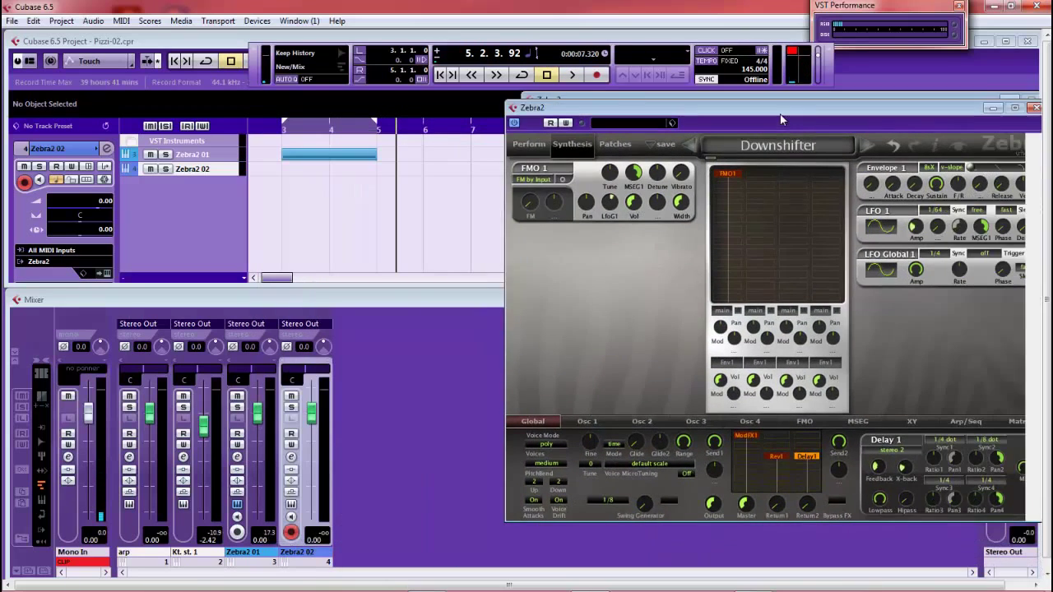
Reopen Zebra2 and load the --INIT-- patch from the Marks Patches bank
left_click(1038, 108)
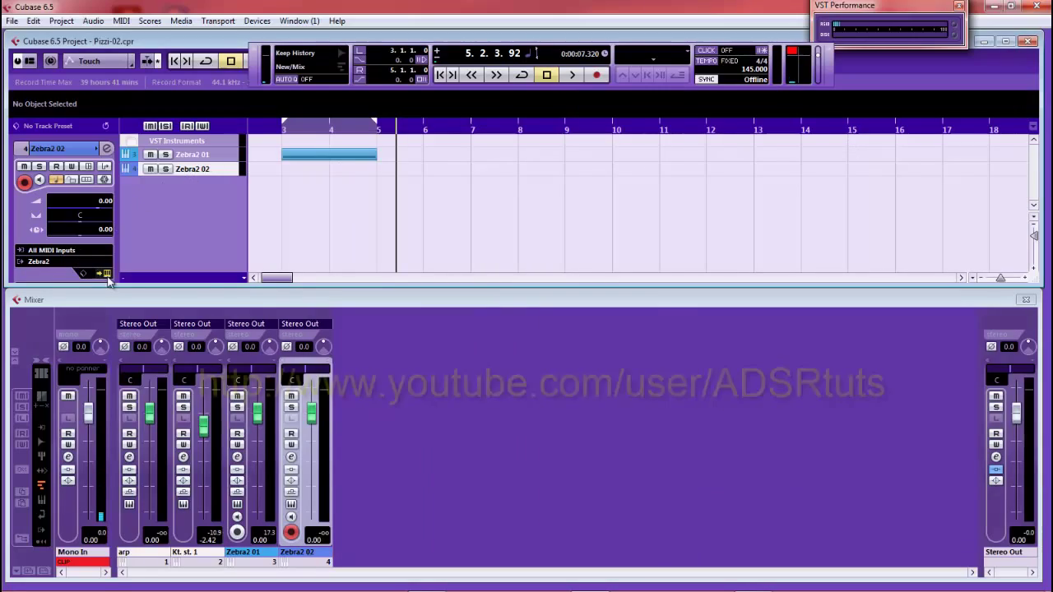
left_click(107, 274)
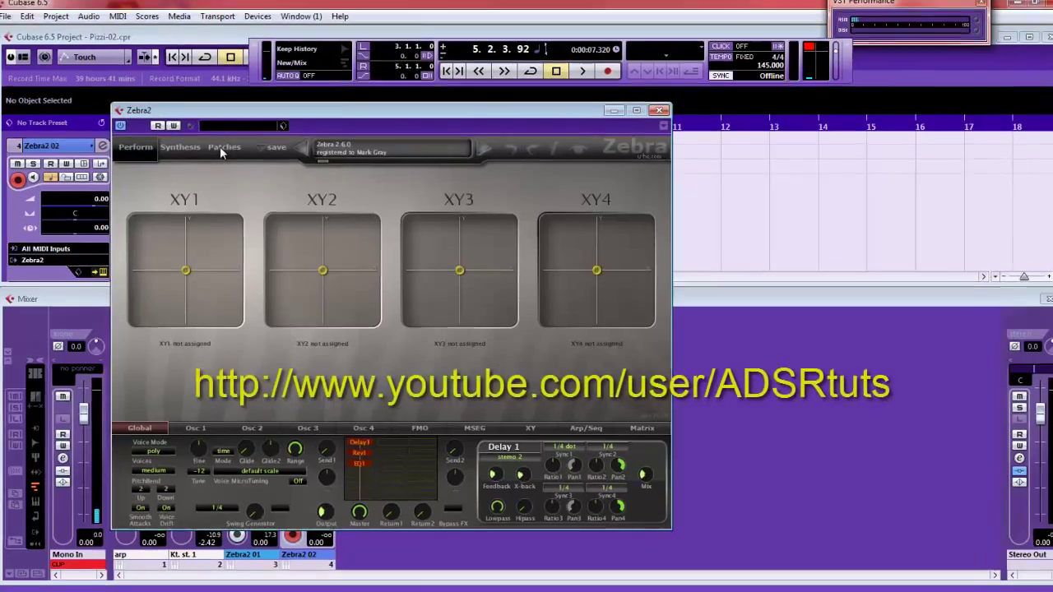
left_click(230, 145)
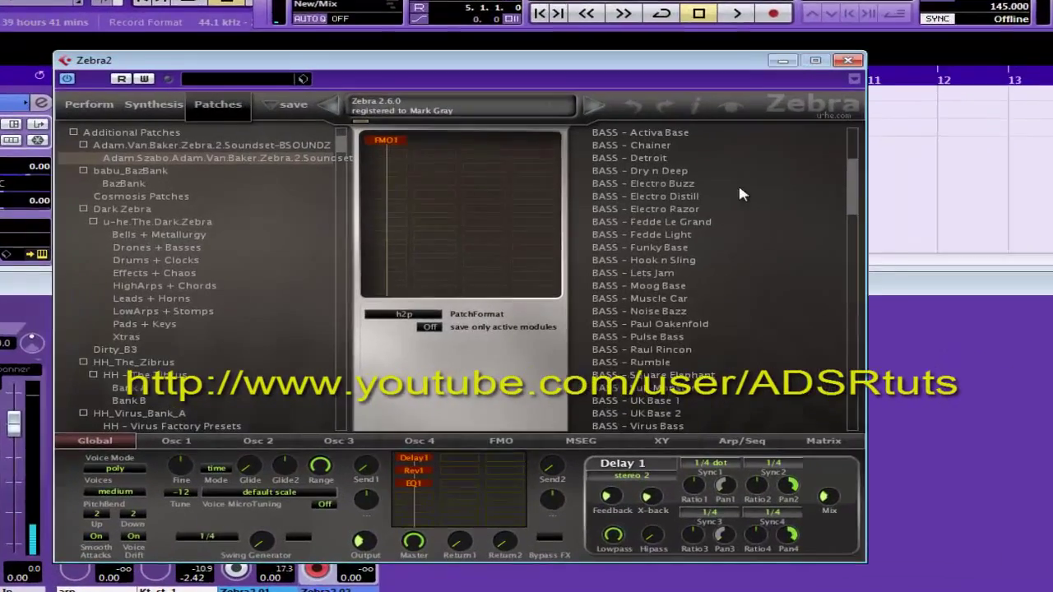
left_click(115, 130)
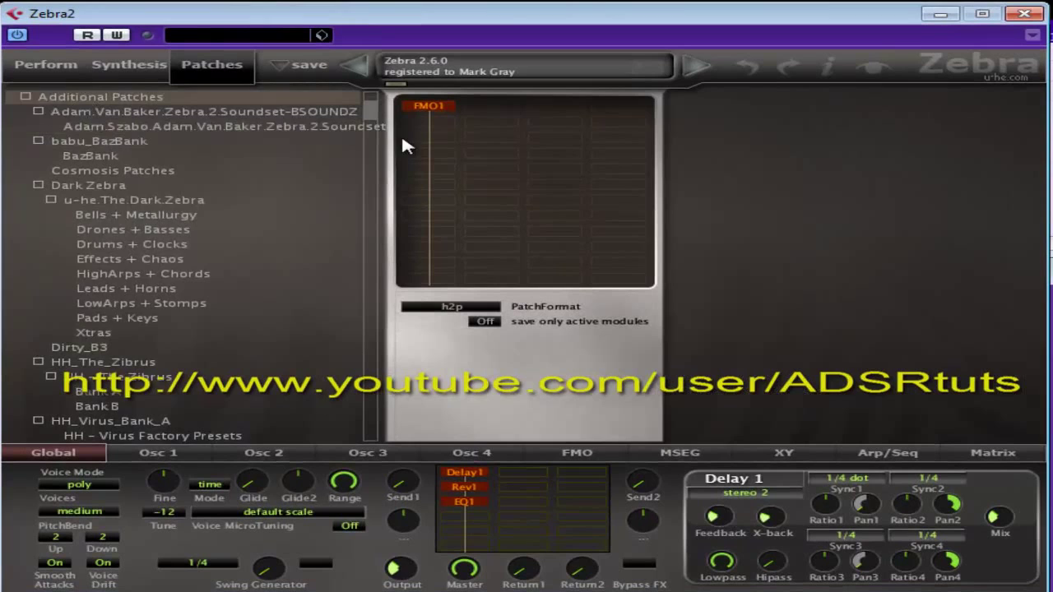
scroll(117, 223, "up", 5)
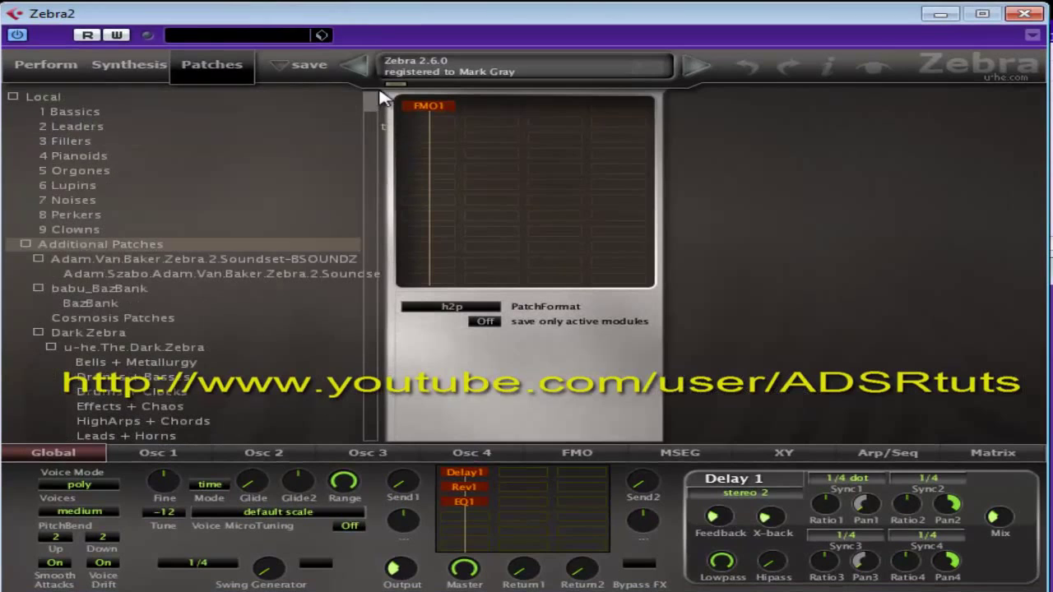
left_click(26, 245)
left_click(109, 262)
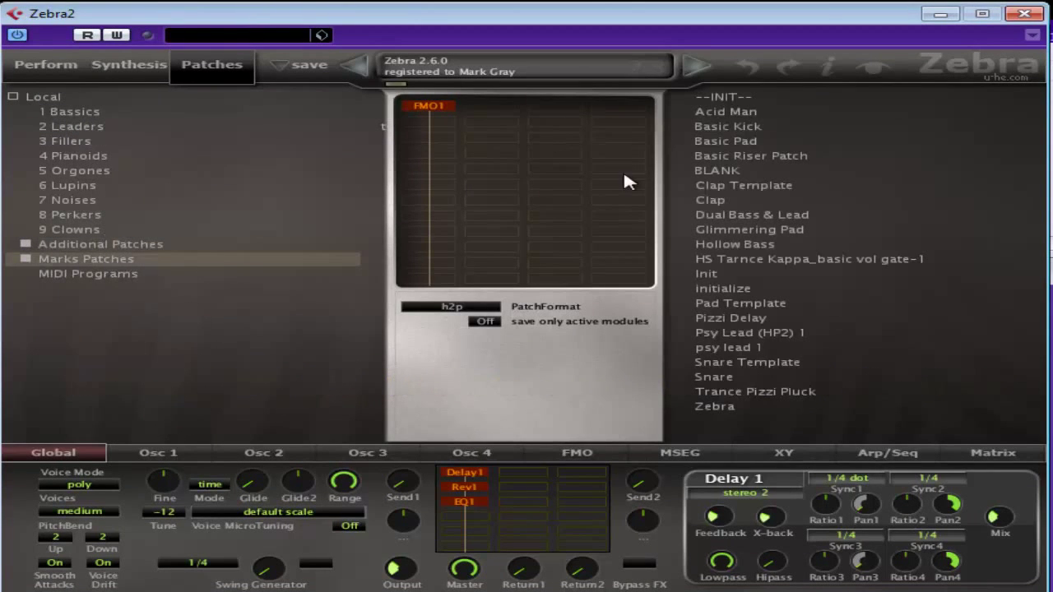
left_click(722, 96)
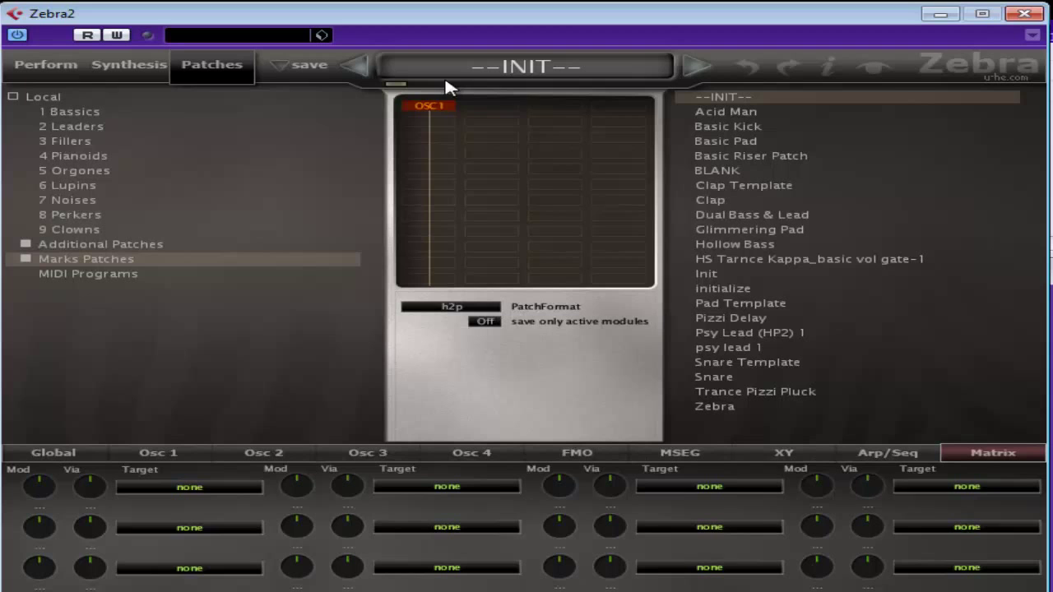
Remove the OSC1 module so the module grid is empty
right_click(431, 105)
left_click(498, 255)
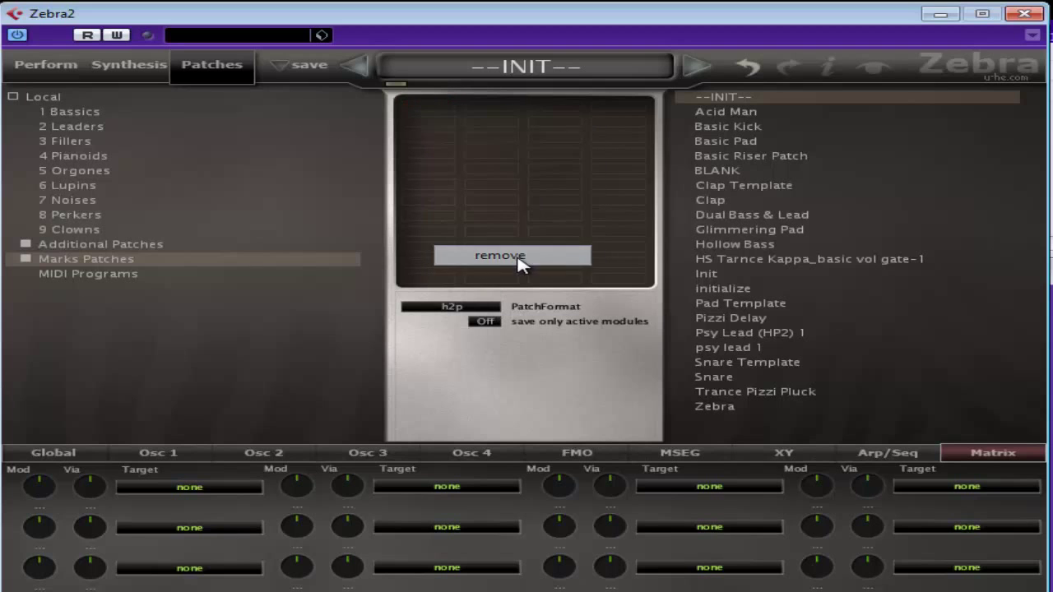
left_click(140, 69)
left_click_drag(539, 18, 816, 44)
Insert FMO1 into the empty grid and switch its FM by Input mode to OO
left_click(711, 129)
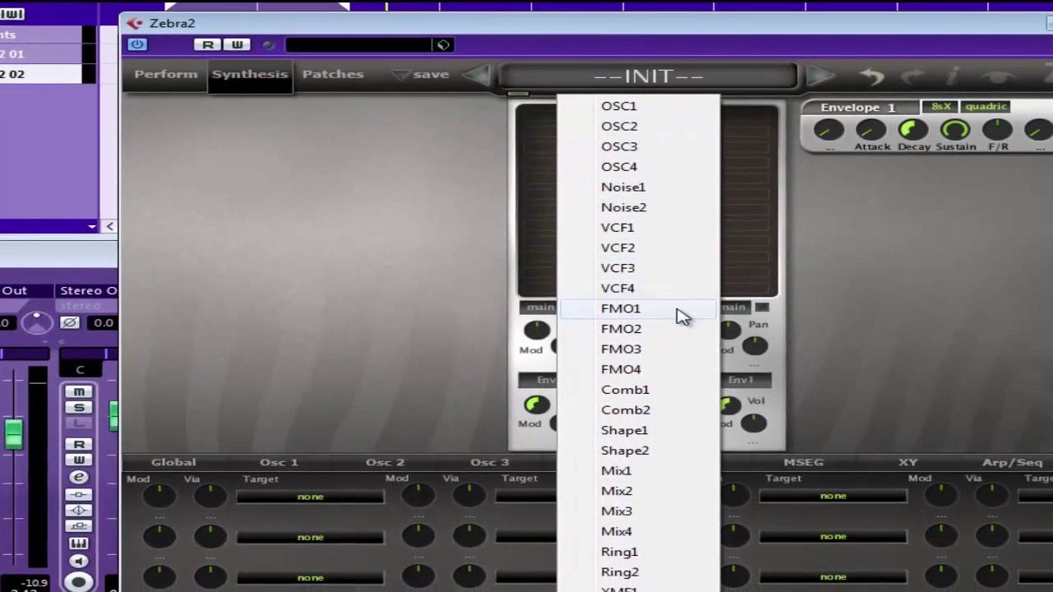
left_click(835, 325)
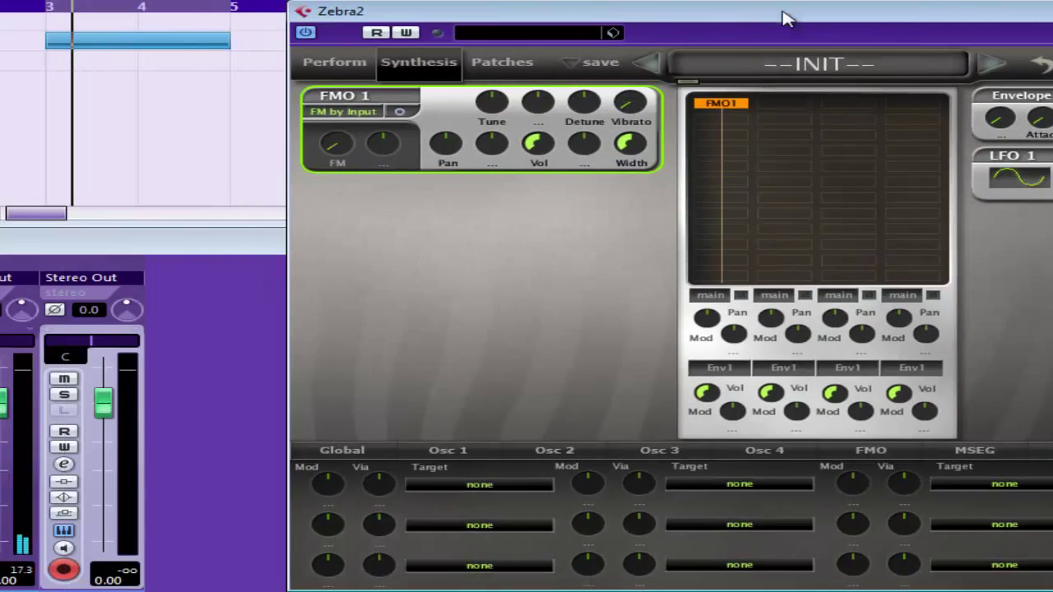
left_click(170, 46)
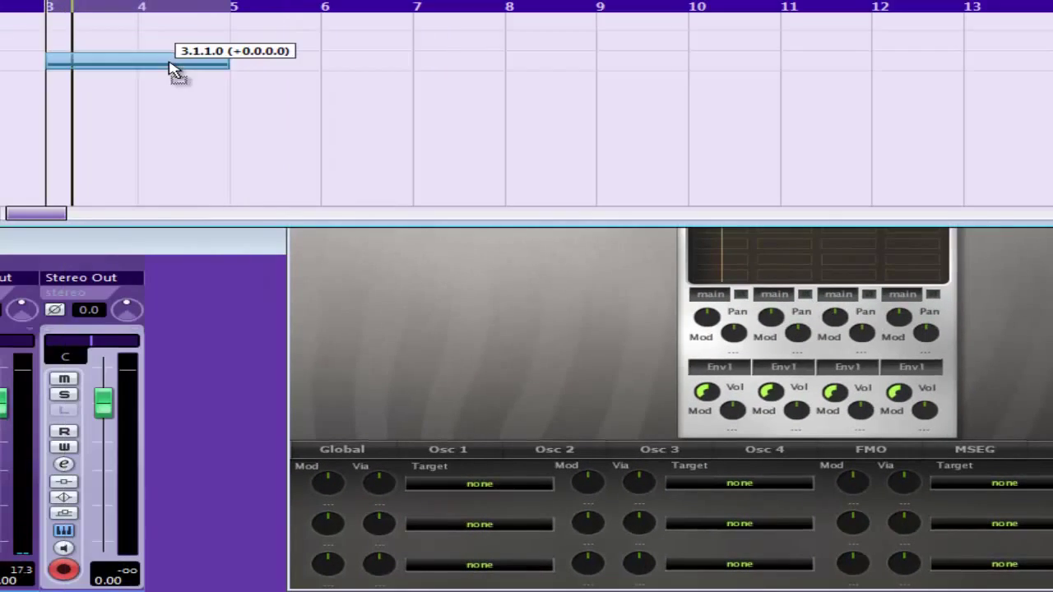
left_click(492, 290)
left_click_drag(597, 28, 566, 17)
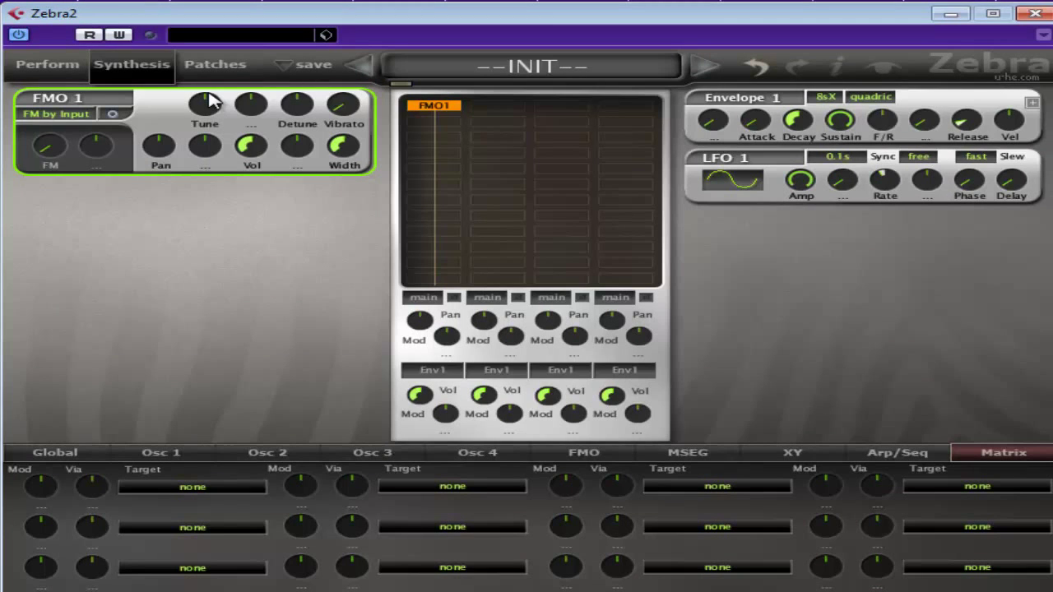
left_click(115, 115)
Make MSEG1's first point the loop start and extend the loop end to bar 9
left_click(711, 457)
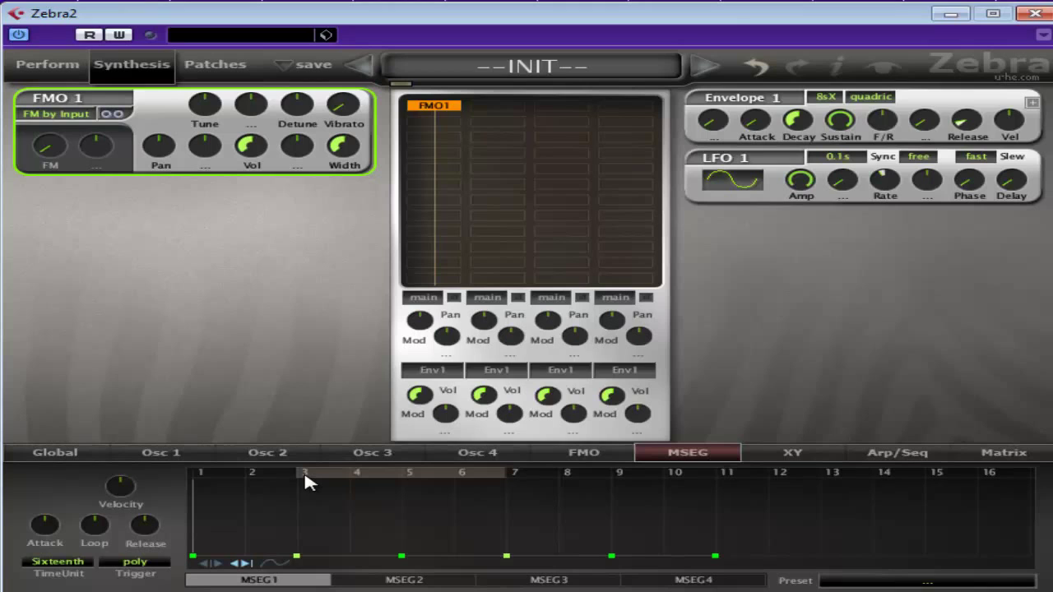
left_click_drag(305, 482, 395, 491)
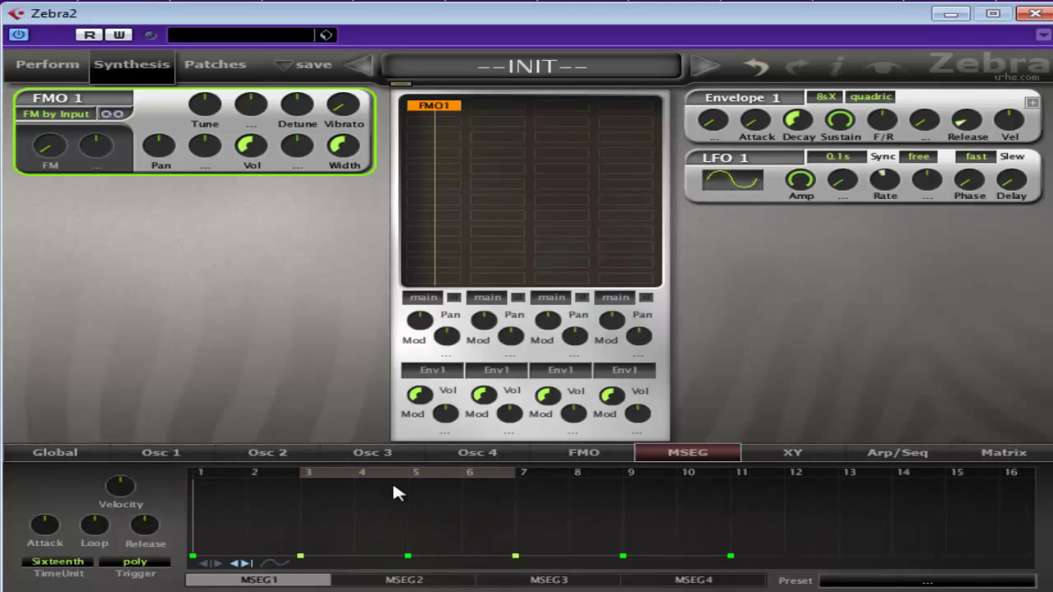
right_click(194, 562)
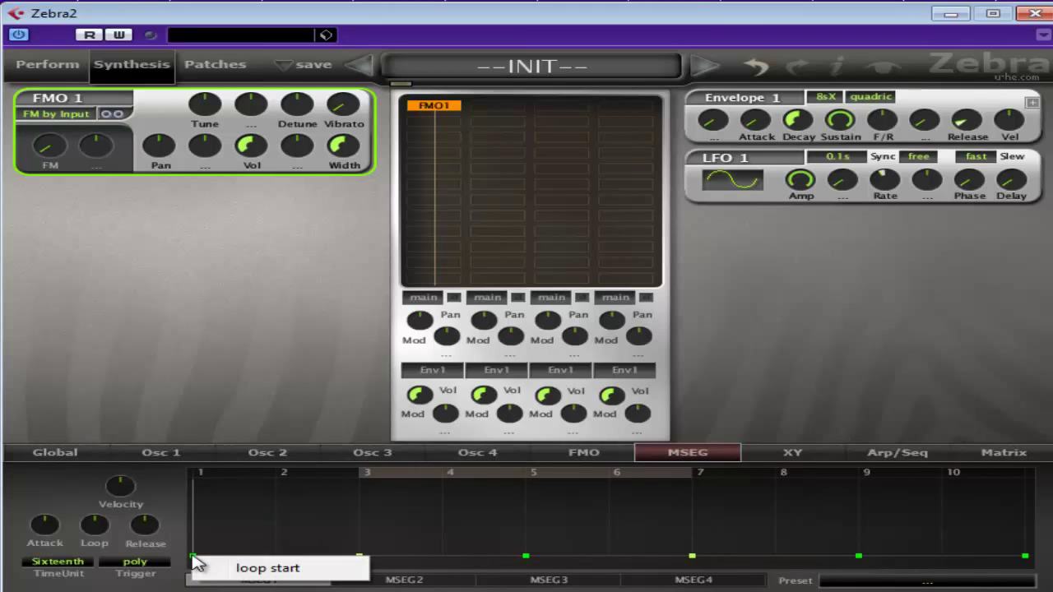
left_click(241, 566)
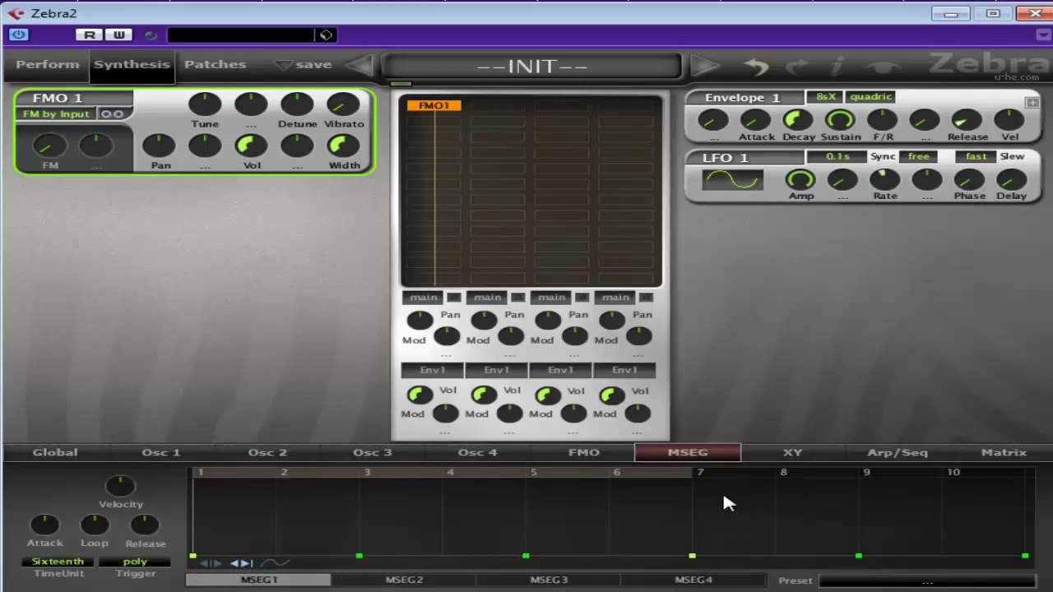
left_click_drag(694, 557, 864, 564)
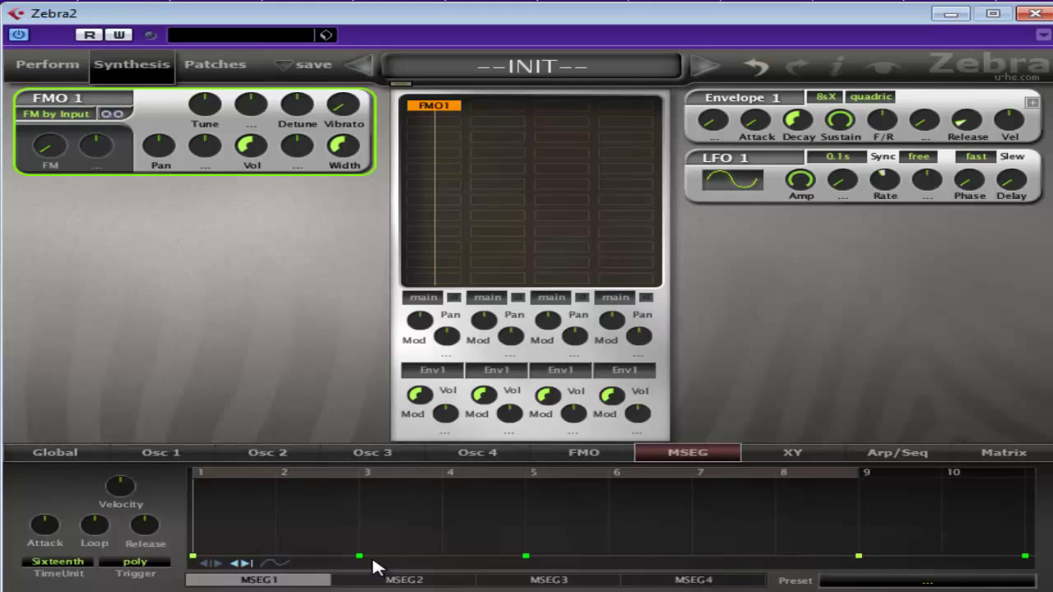
Delete the MSEG1 points at bars 3 and 5 and zoom the timeline out
left_click_drag(374, 566, 332, 562)
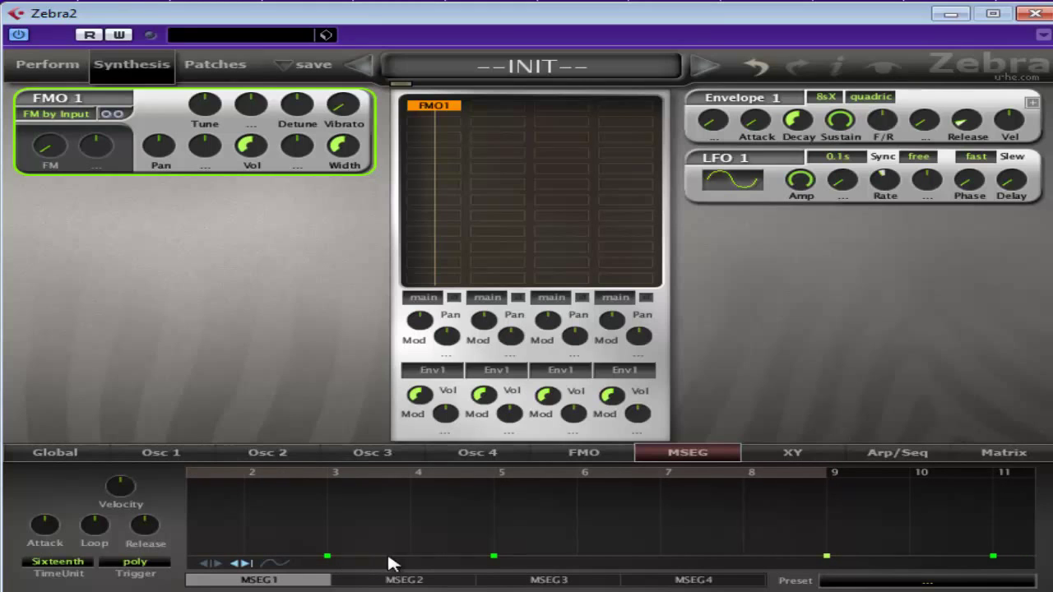
double_click(327, 557)
double_click(494, 557)
mouse_move(337, 565)
left_mouse_down()
mouse_move(352, 564)
mouse_move(376, 371)
left_mouse_up()
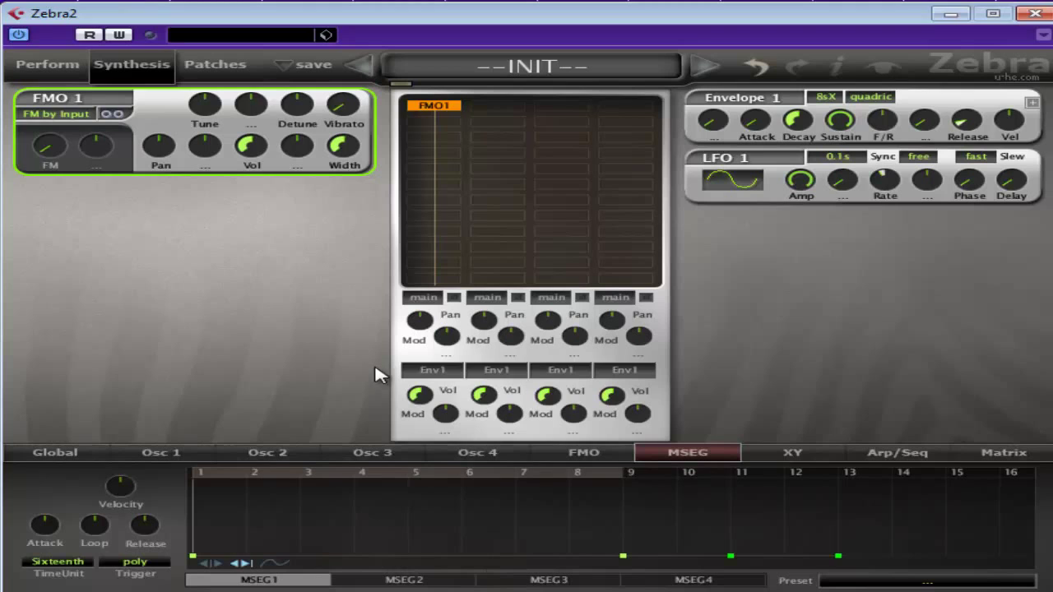
mouse_move(192, 564)
left_mouse_down()
mouse_move(198, 440)
mouse_move(199, 557)
mouse_move(195, 451)
left_mouse_up()
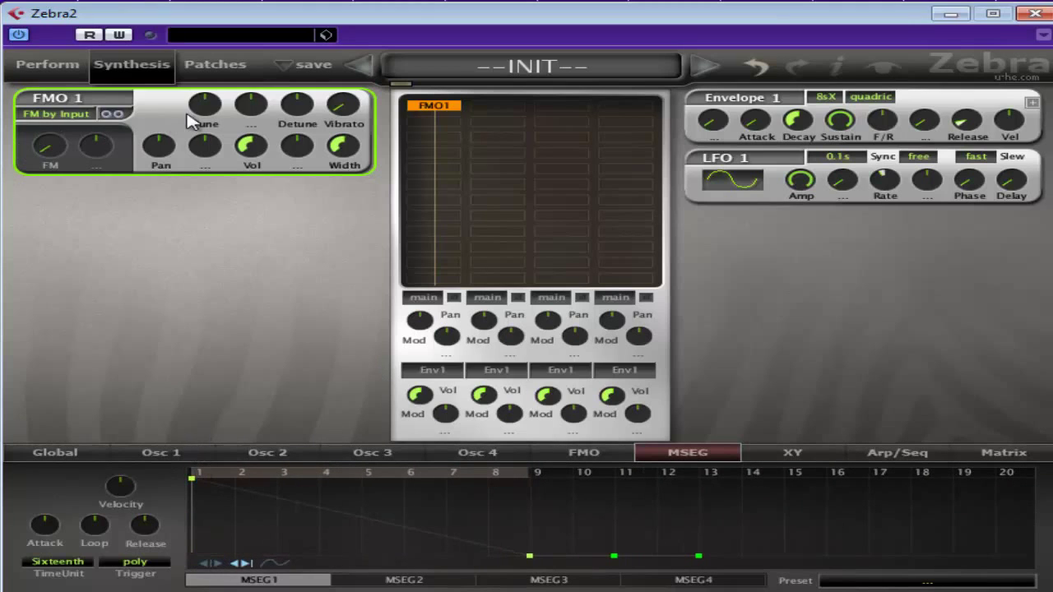
Route MSEG1 to FMO 1's Tune at depth 48 and set MSEG1's time unit to Quarters
left_click(260, 118)
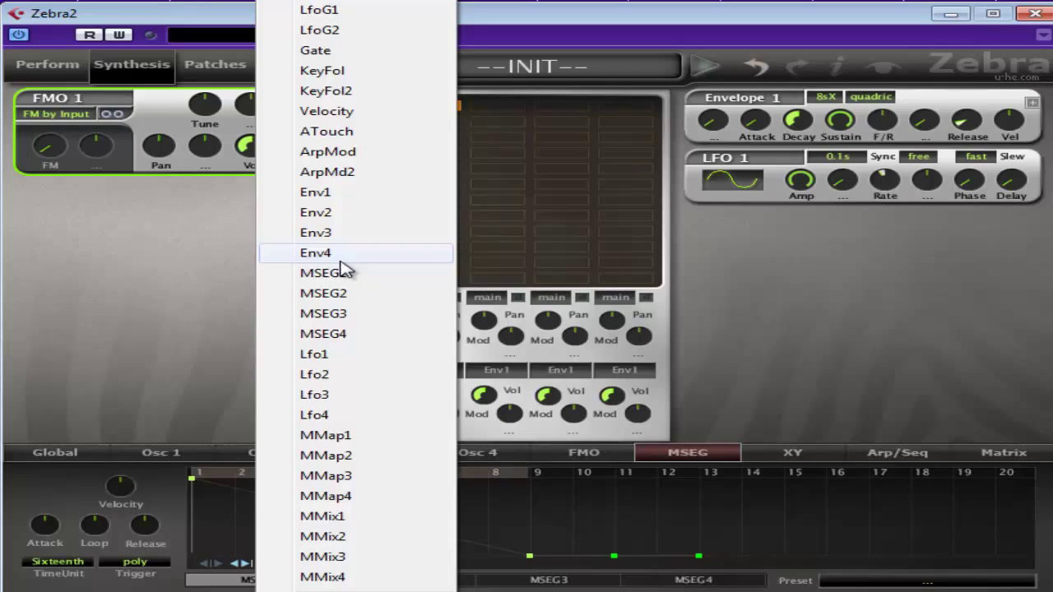
left_click(411, 272)
left_click_drag(257, 100, 257, 82)
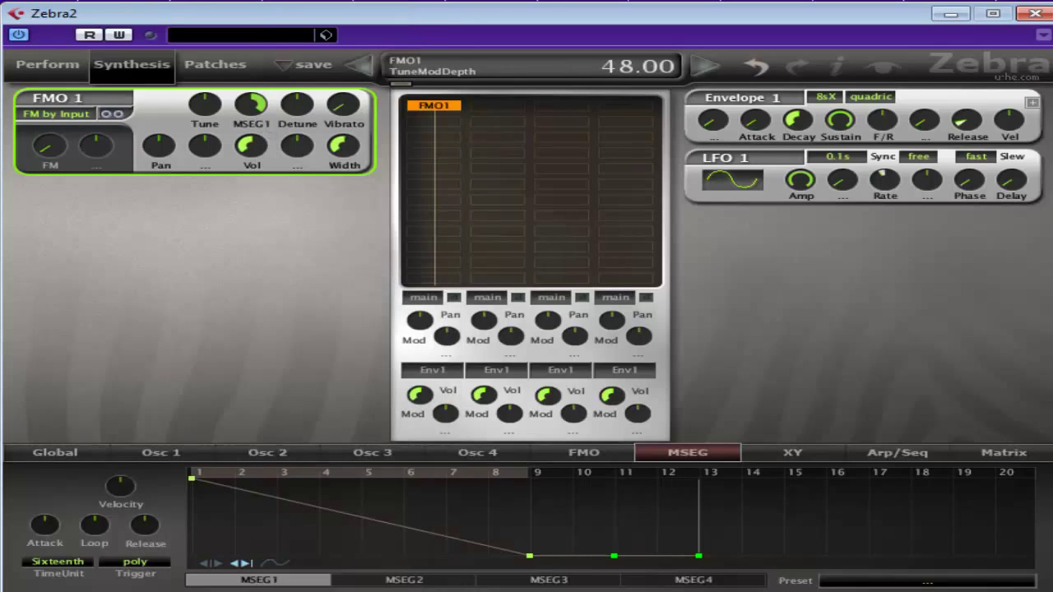
left_click(66, 562)
left_click(95, 584)
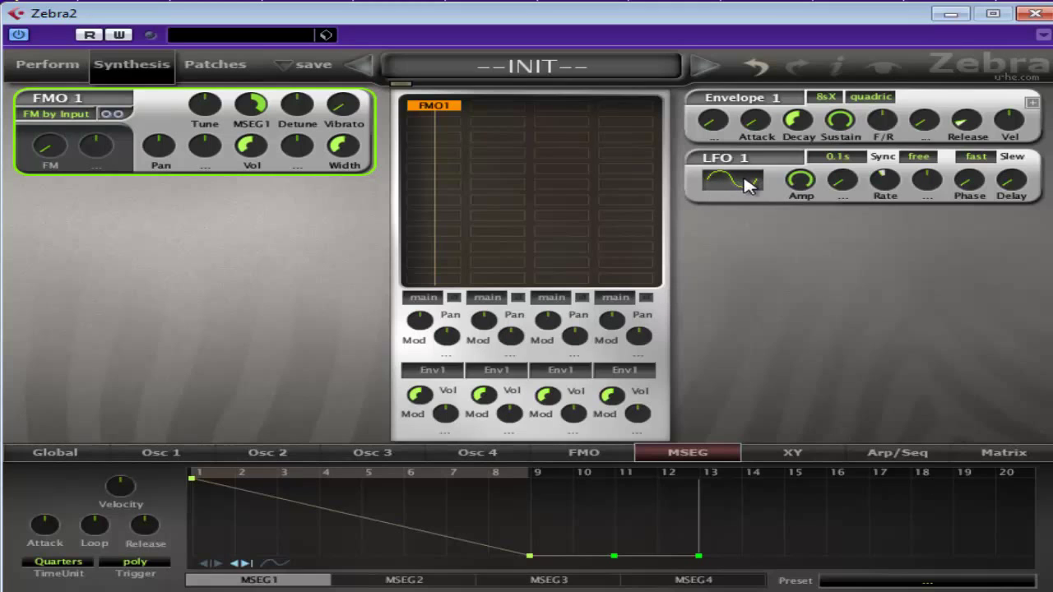
Route Lfo1 to FMO1: Tune at depth 100 in the matrix and sync LFO 1 to 1/64
left_click(1005, 454)
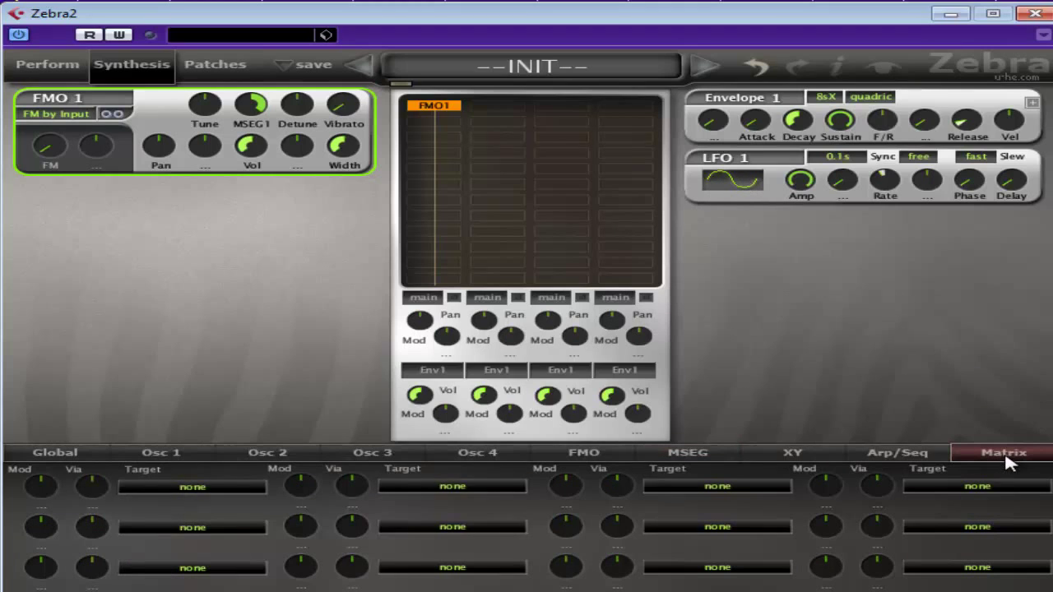
left_click(185, 487)
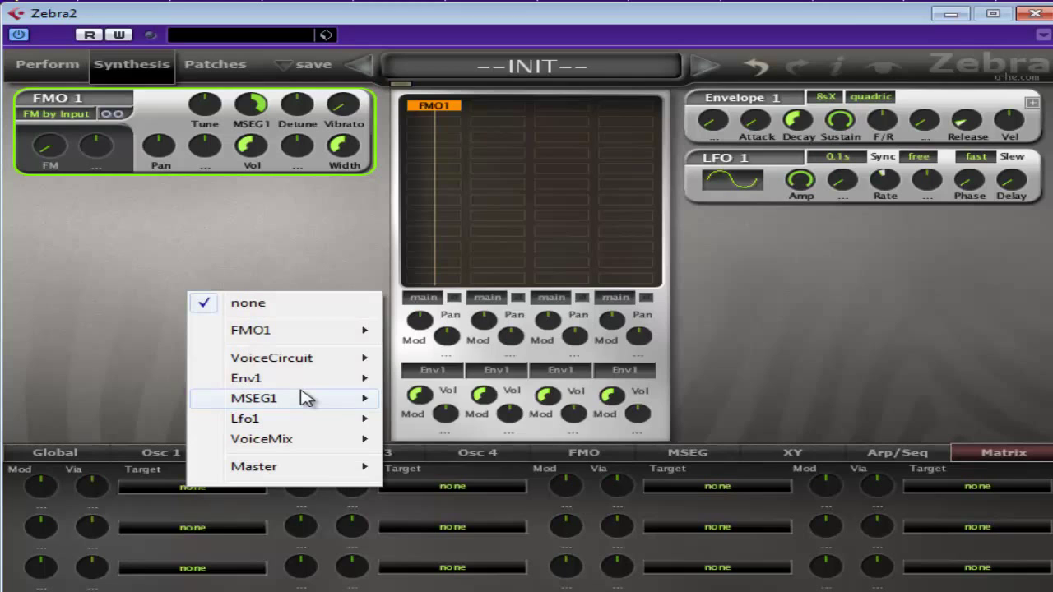
mouse_move(305, 398)
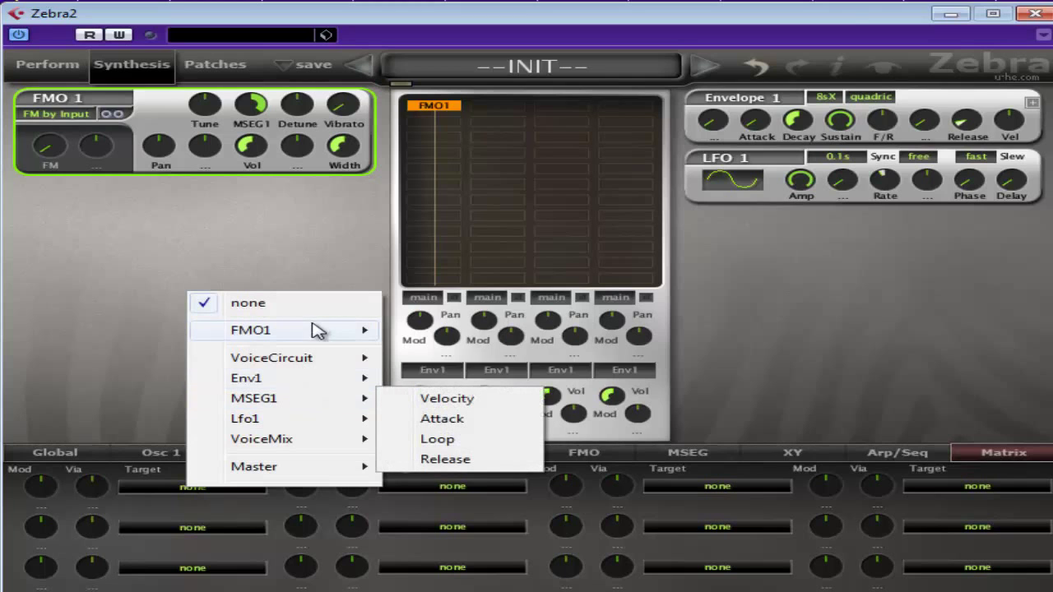
mouse_move(317, 329)
left_click(448, 338)
left_click(42, 501)
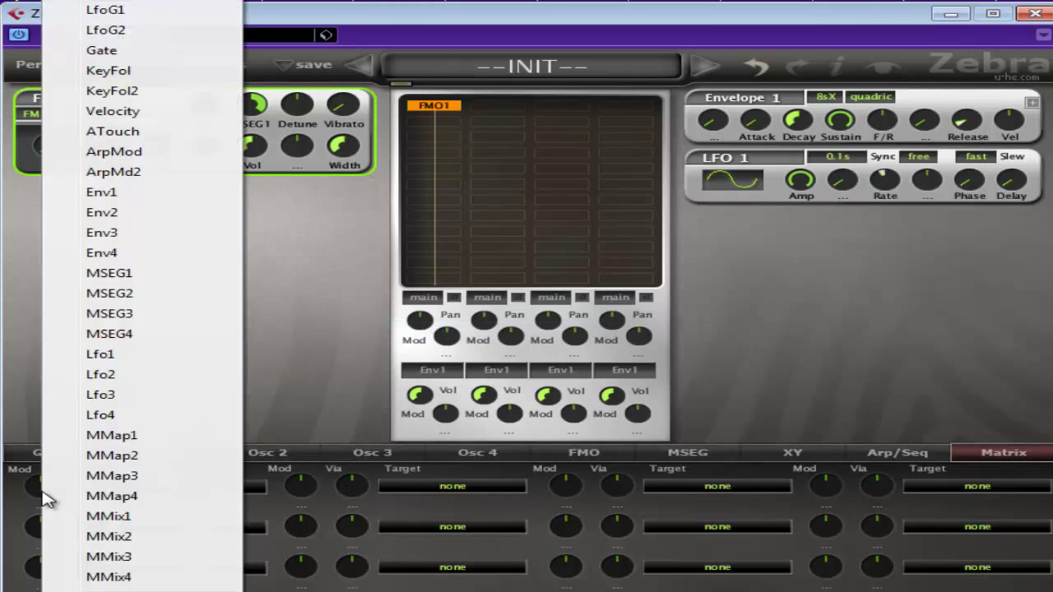
left_click(196, 354)
left_click_drag(41, 486, 72, 273)
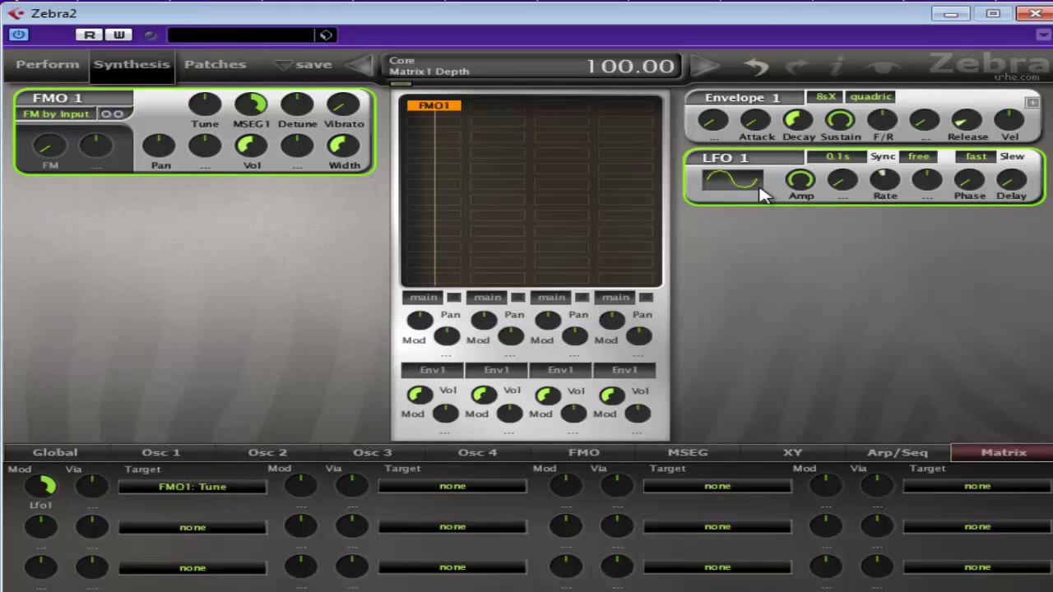
left_click(837, 156)
left_click(897, 182)
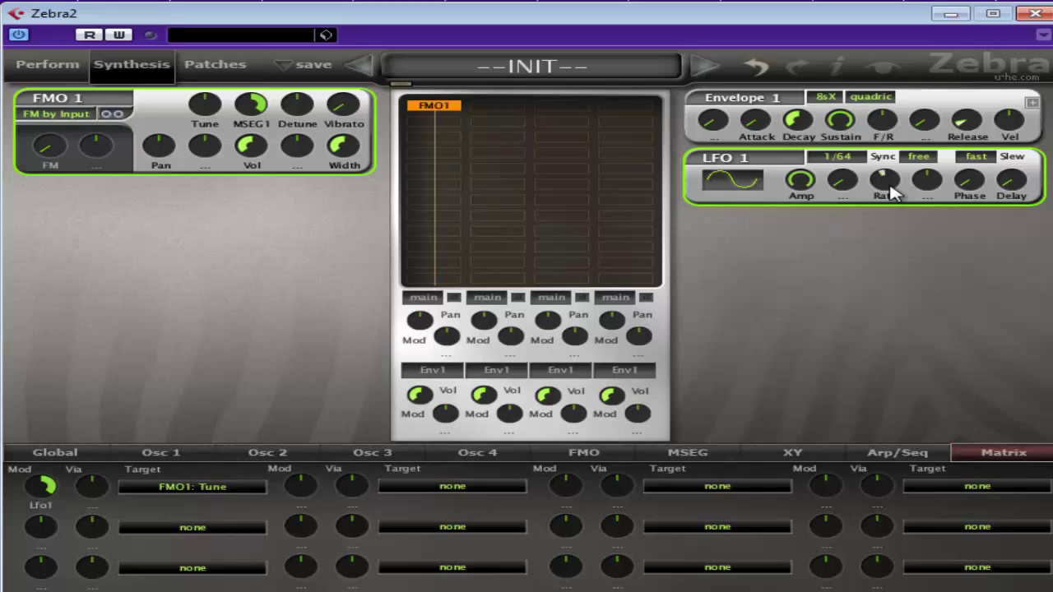
Lower LFO 1's rate and assign MSEG1 as its rate modulation source
left_click_drag(892, 191, 896, 219)
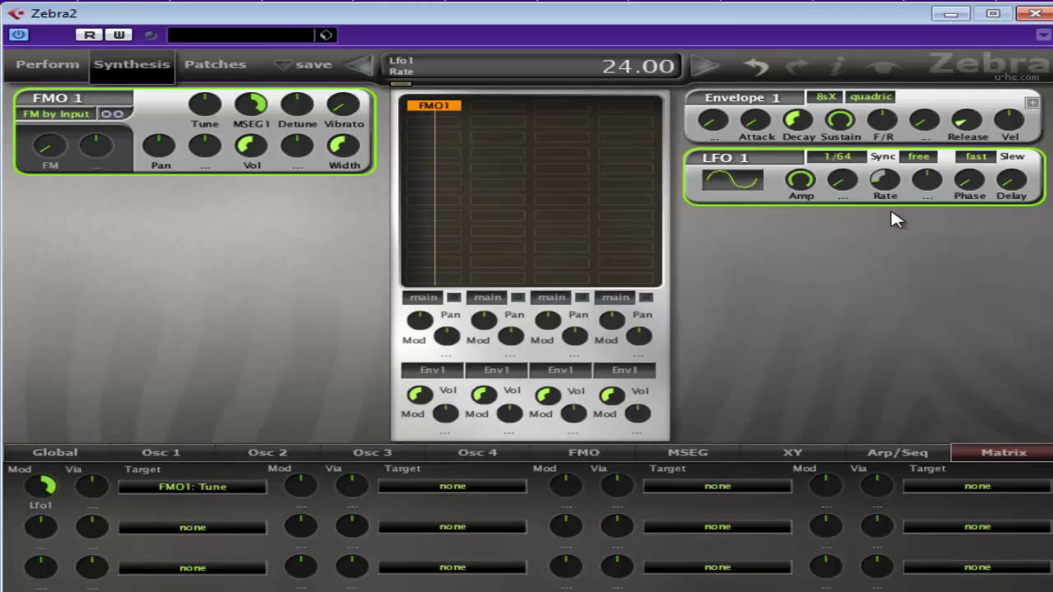
left_click(929, 191)
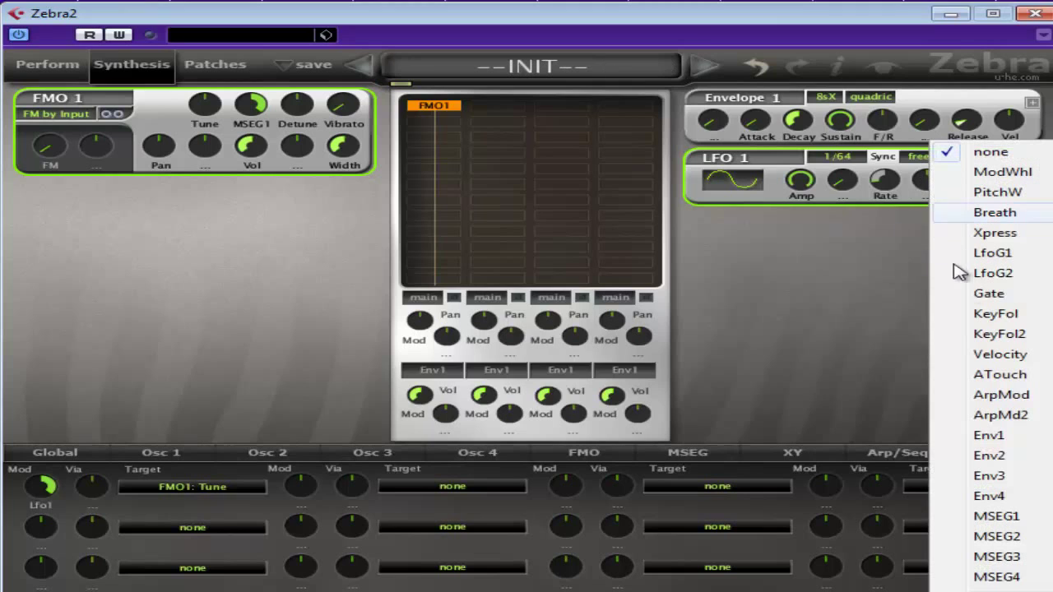
left_click(1010, 516)
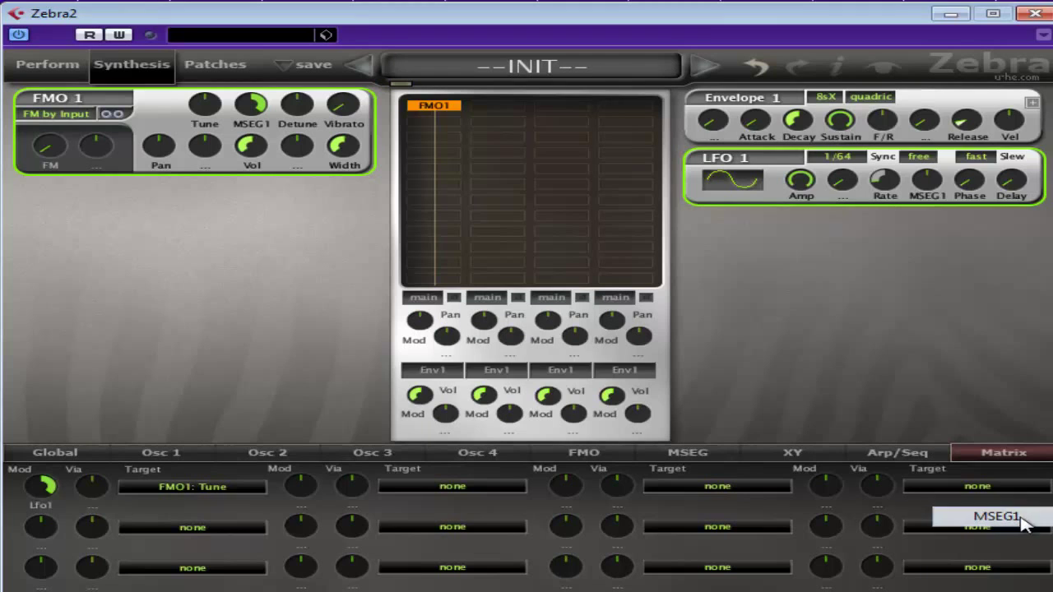
left_click(928, 194)
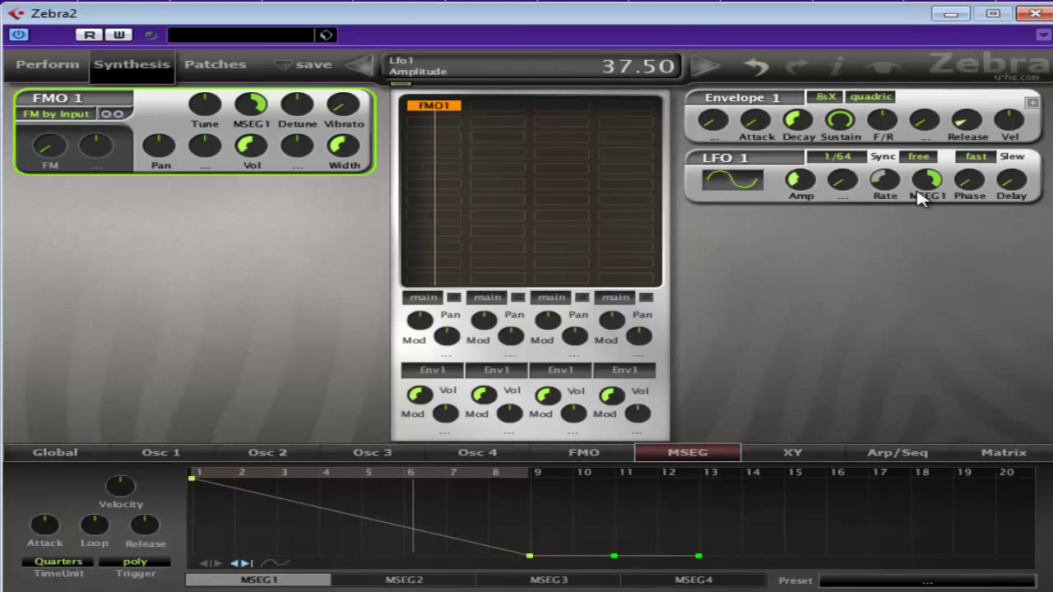
Set FMO 1 volume to 104, LFO 1 rate to 0 and its MSEG1 rate depth to 80
left_click_drag(920, 198, 896, 184)
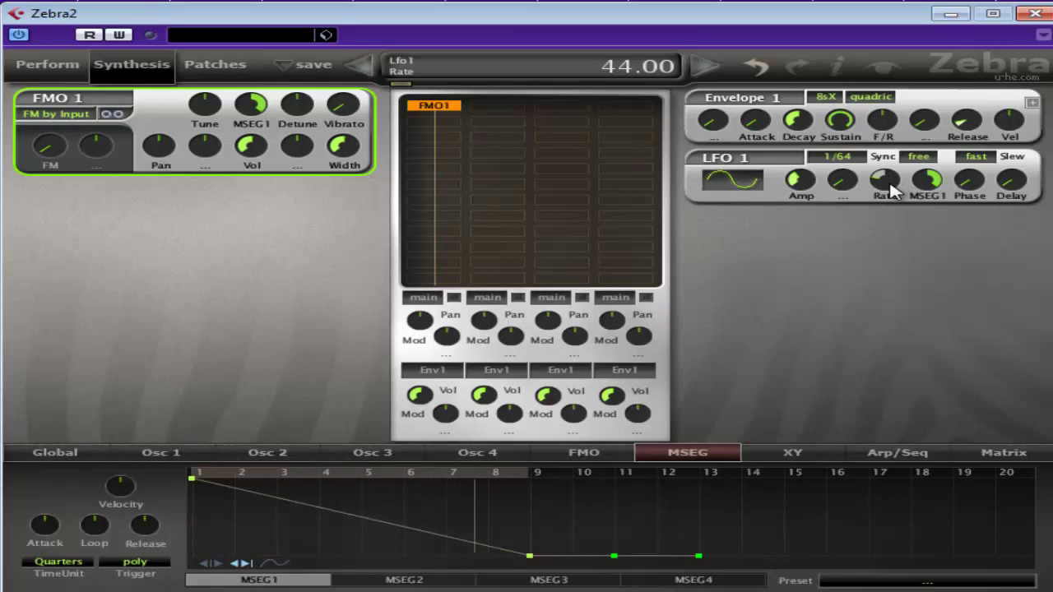
scroll(885, 181, "up", 4)
scroll(885, 181, "down", 7)
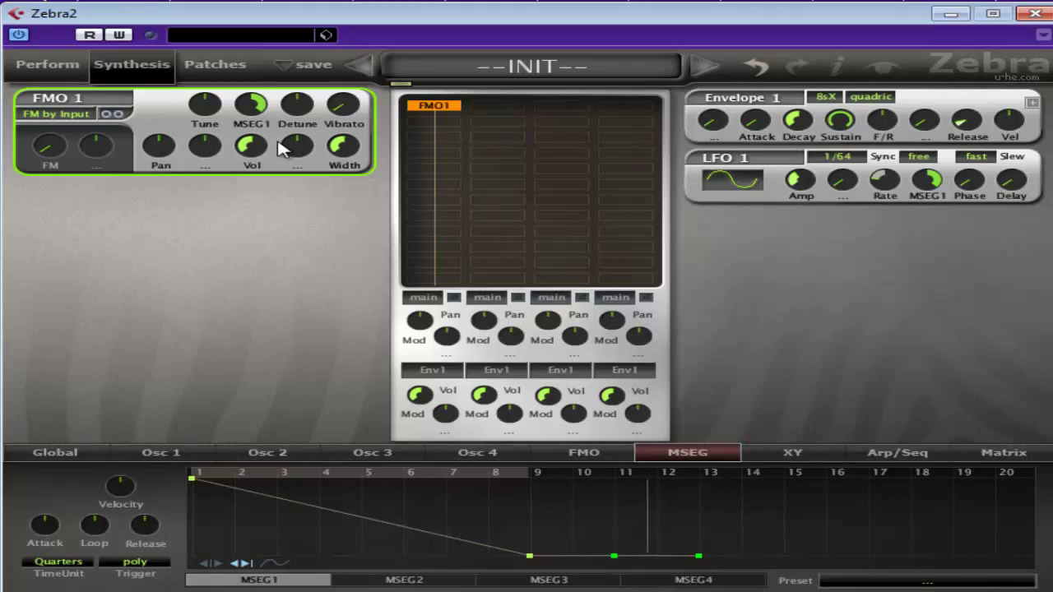
scroll(271, 153, "up", 3)
left_click_drag(270, 152, 357, 169)
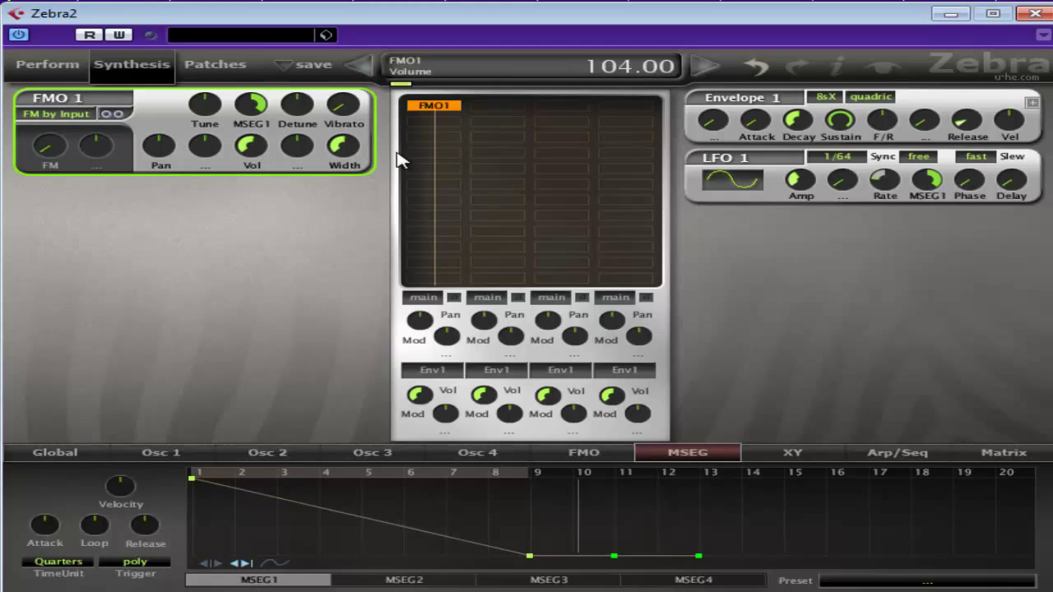
left_click_drag(884, 176, 886, 205)
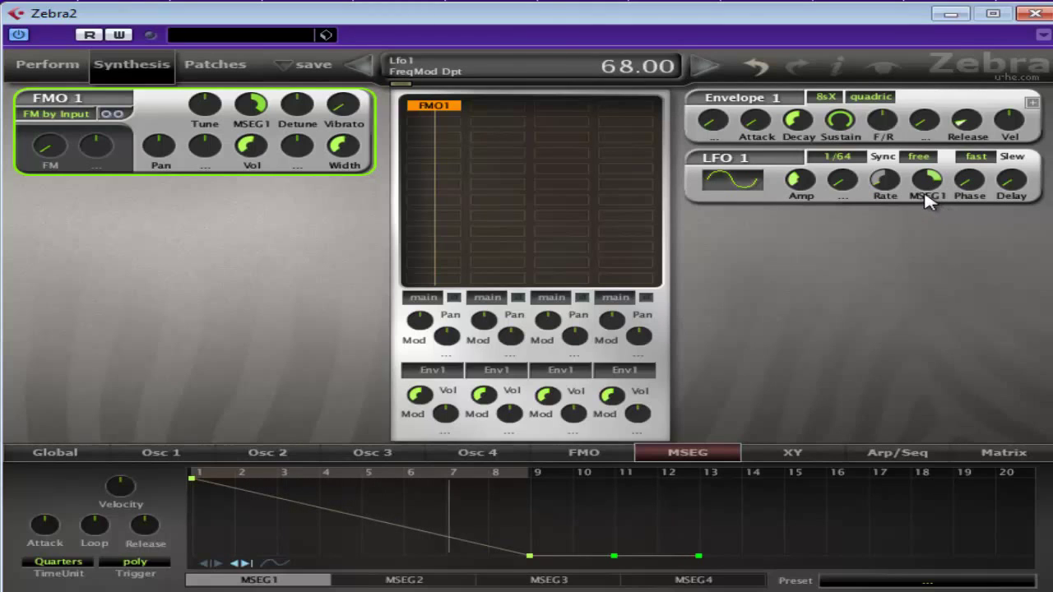
left_click_drag(930, 198, 929, 190)
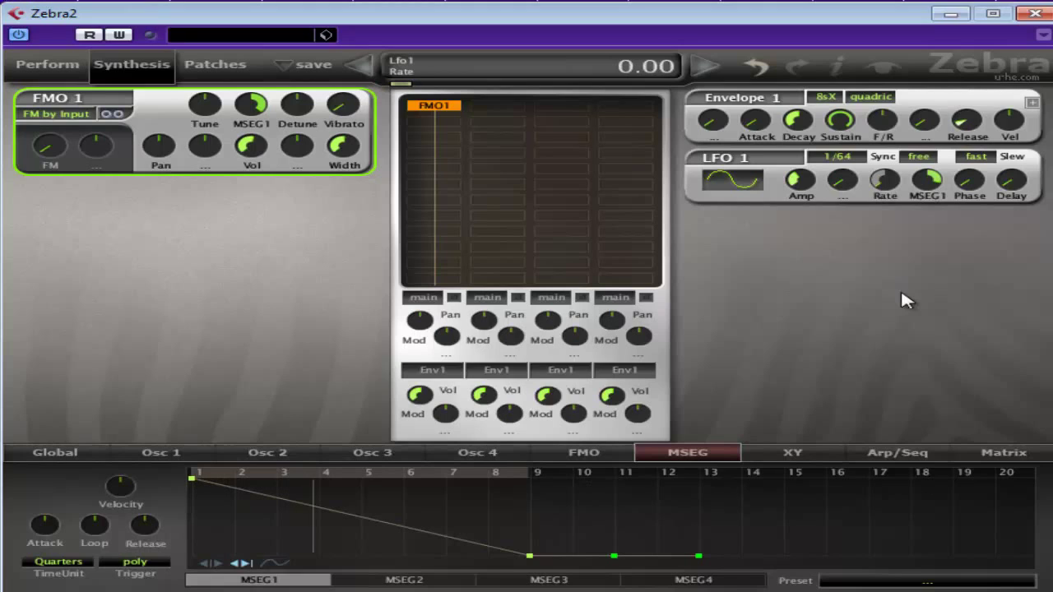
Raise LFO 1's rate and drag MSEG1's low point to step 17 and its end far right
mouse_move(890, 177)
left_mouse_down()
mouse_move(889, 161)
mouse_move(895, 188)
left_mouse_up()
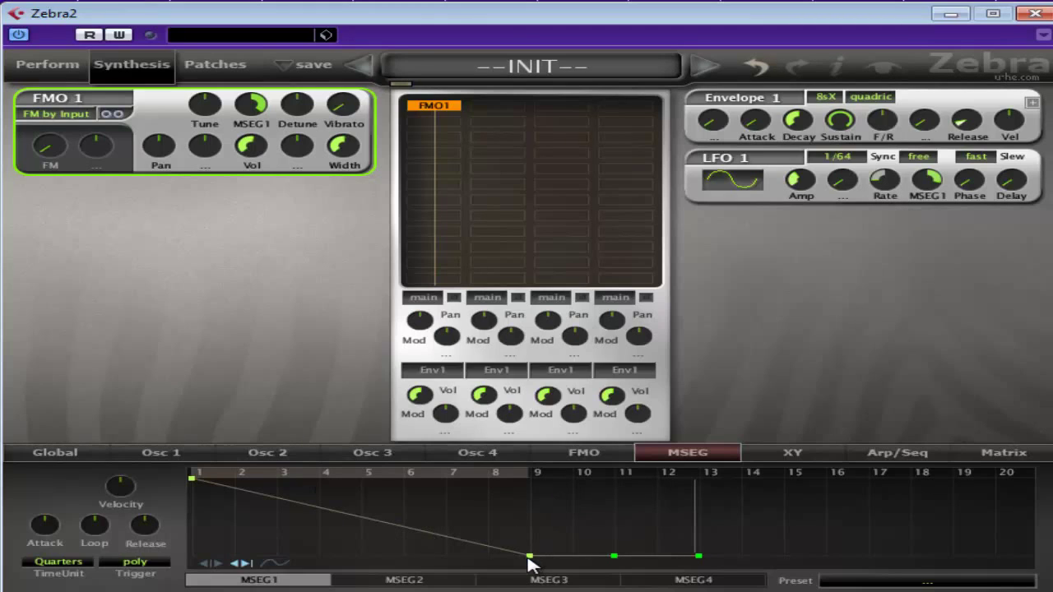
left_click_drag(529, 564, 866, 583)
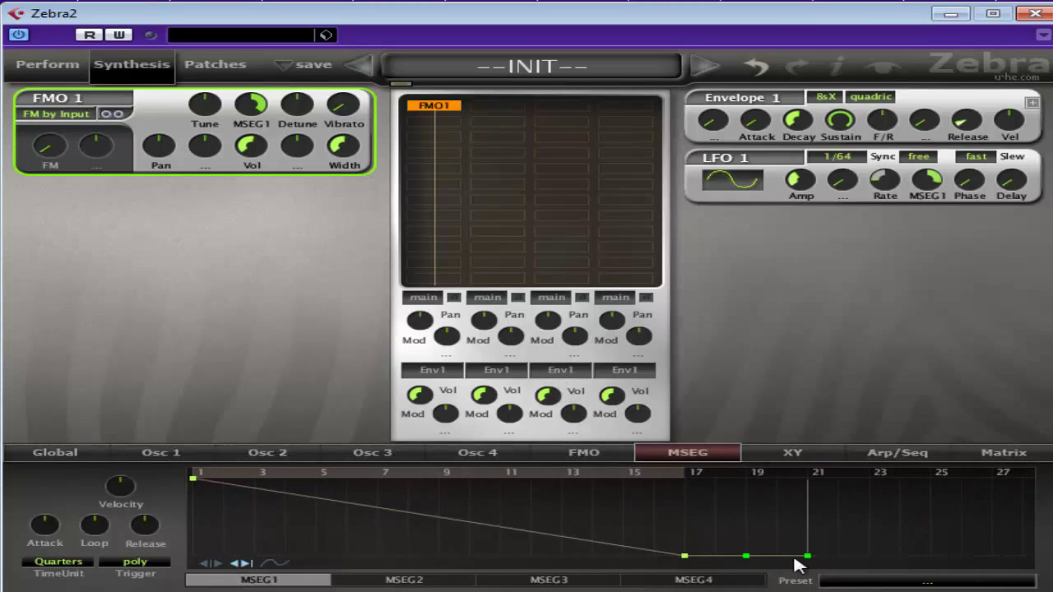
left_click_drag(807, 556, 1030, 556)
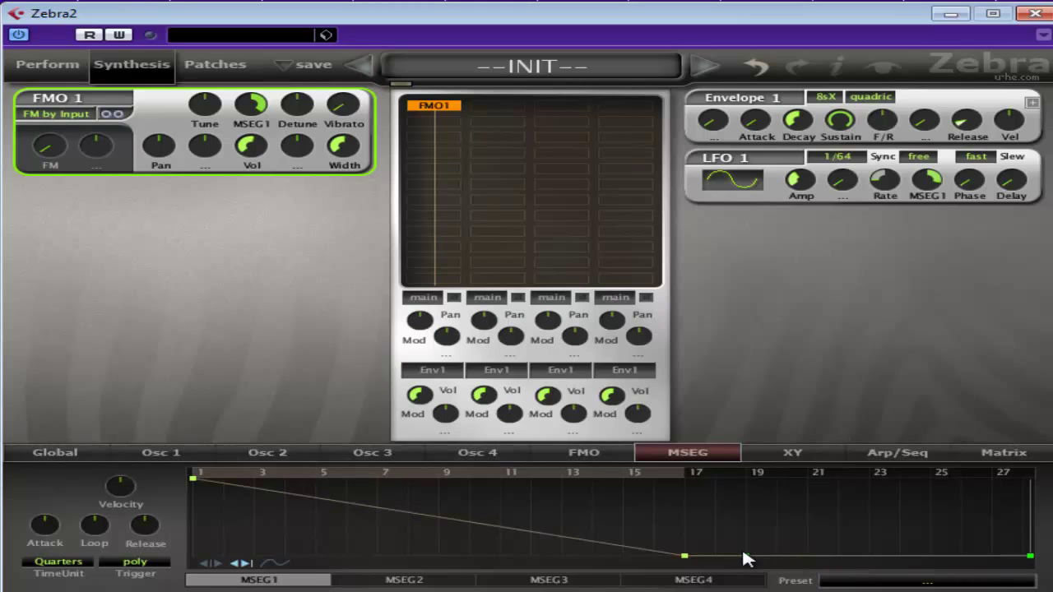
left_click_drag(684, 557, 689, 531)
left_click_drag(749, 559, 868, 562)
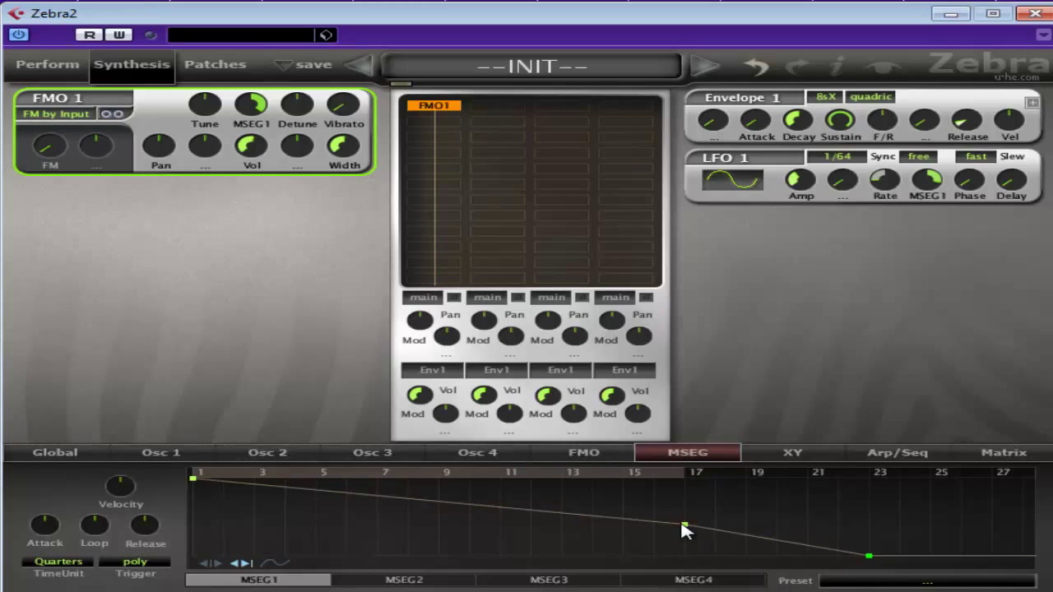
left_click_drag(682, 529, 683, 586)
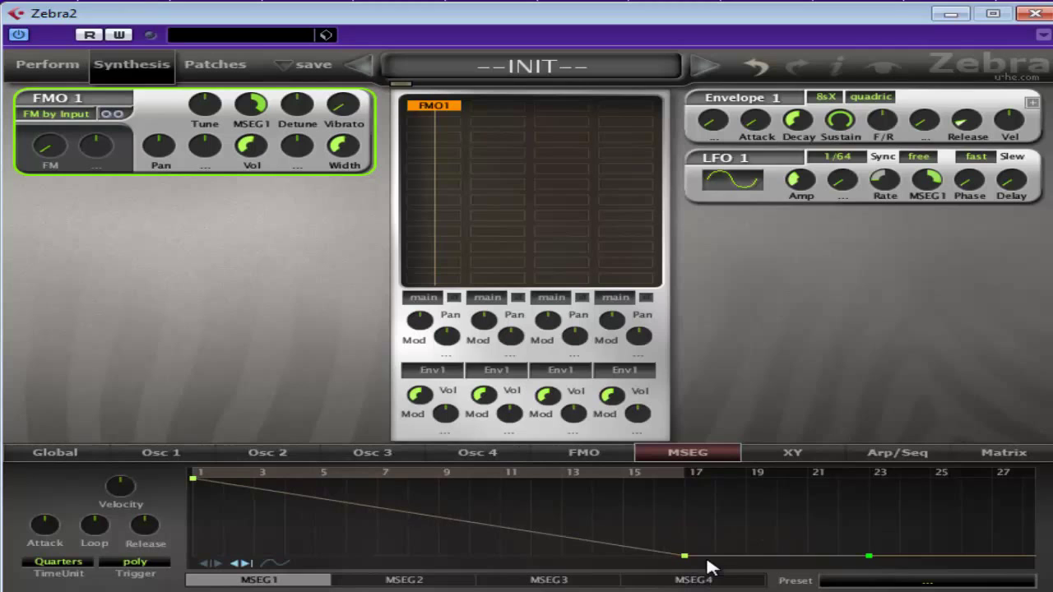
Copy the MSEG1 envelope and paste it into MSEG2
right_click(703, 521)
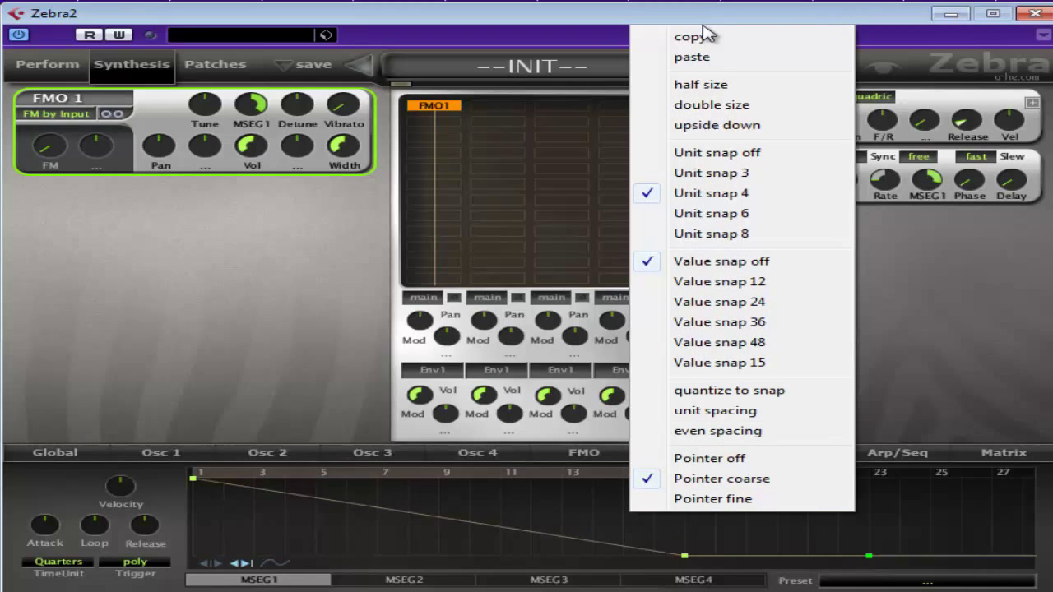
left_click(696, 36)
left_click(392, 584)
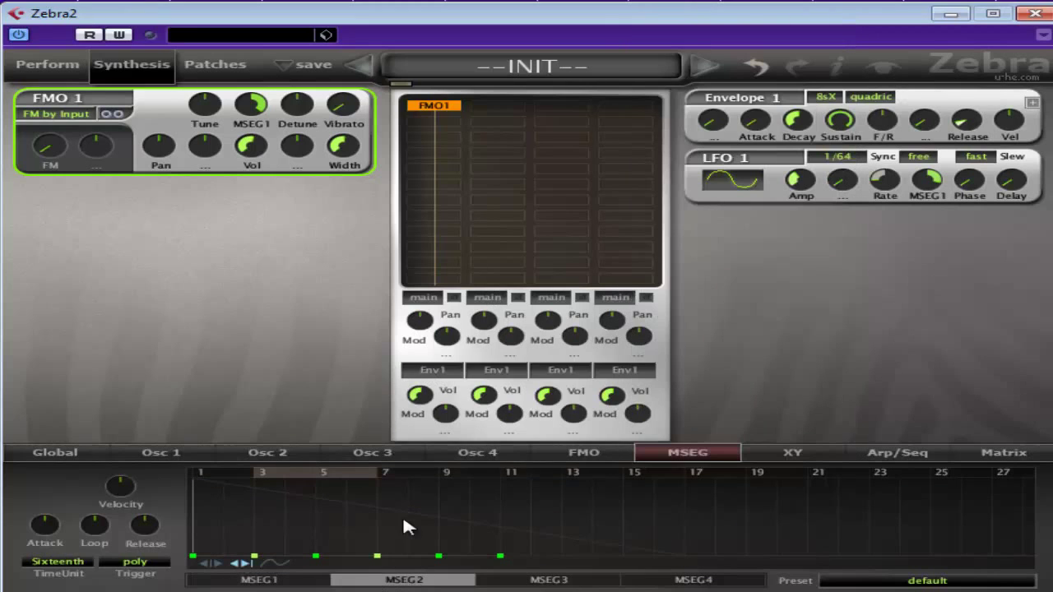
right_click(404, 519)
left_click(539, 43)
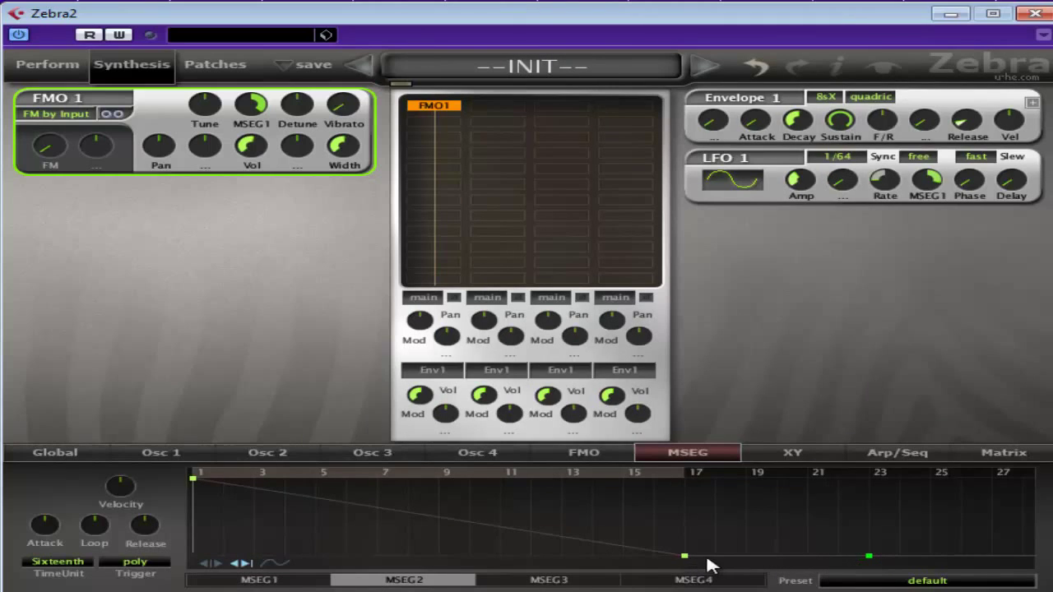
Nudge MSEG2's step-17 point and extend its end point further right
left_click_drag(689, 556, 689, 532)
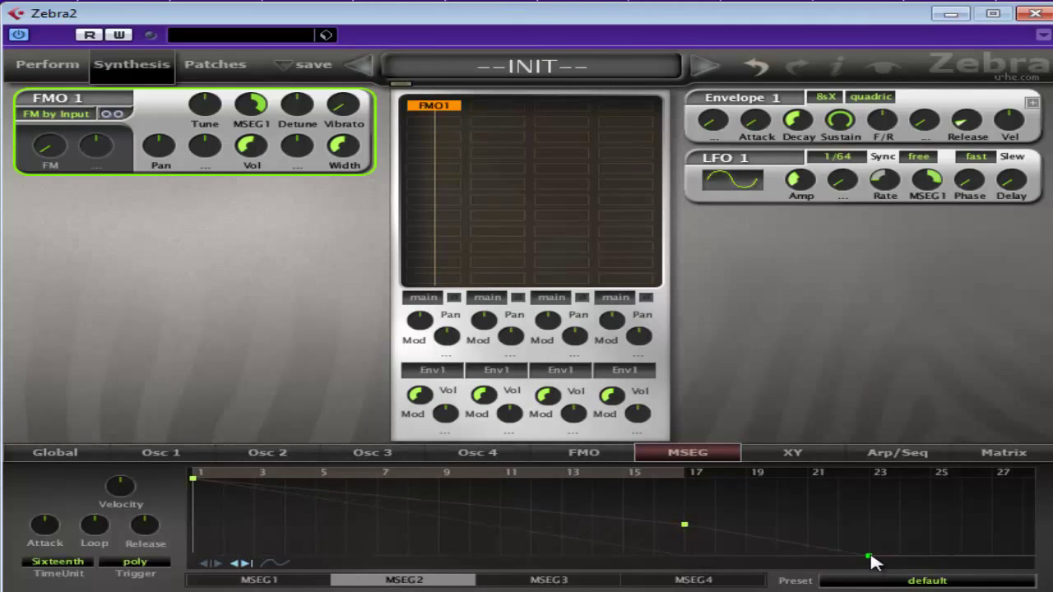
left_click_drag(870, 557, 923, 557)
left_click_drag(683, 526, 684, 531)
Insert ModFX1 into the first slot of the global effects grid
left_click(83, 455)
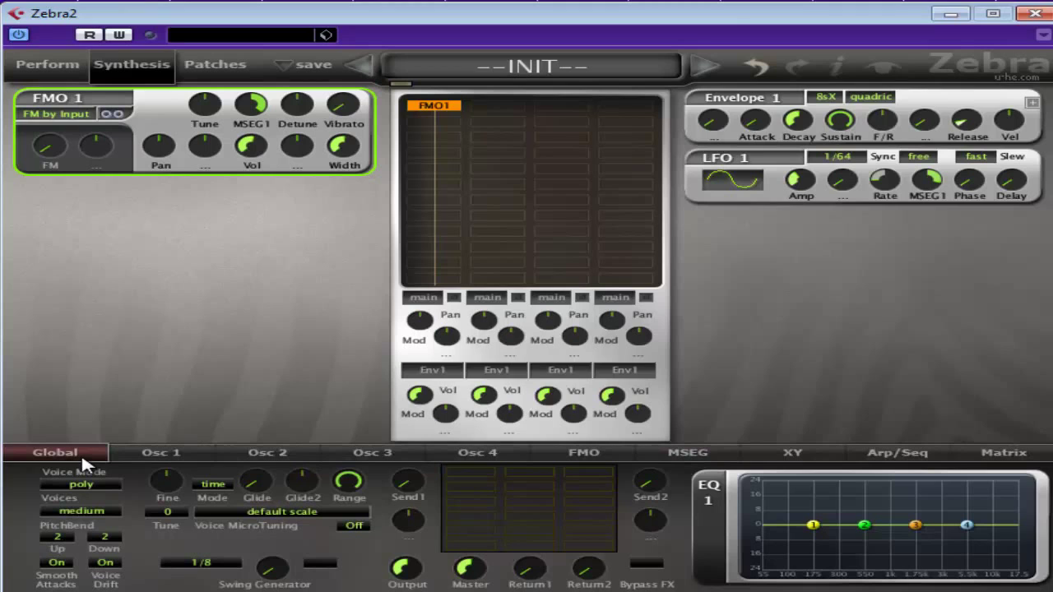
left_click(483, 471)
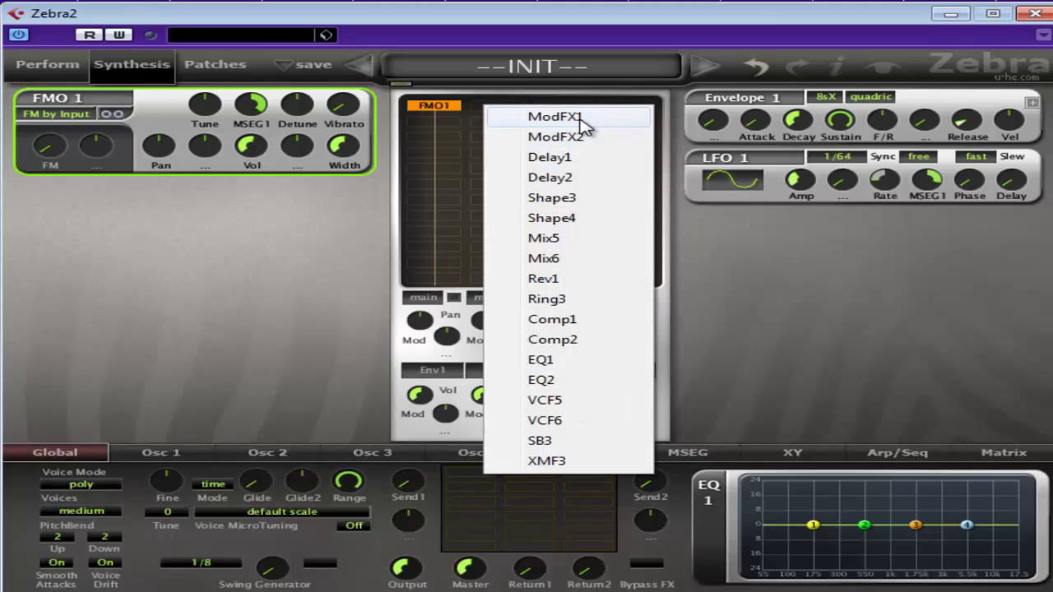
left_click(609, 97)
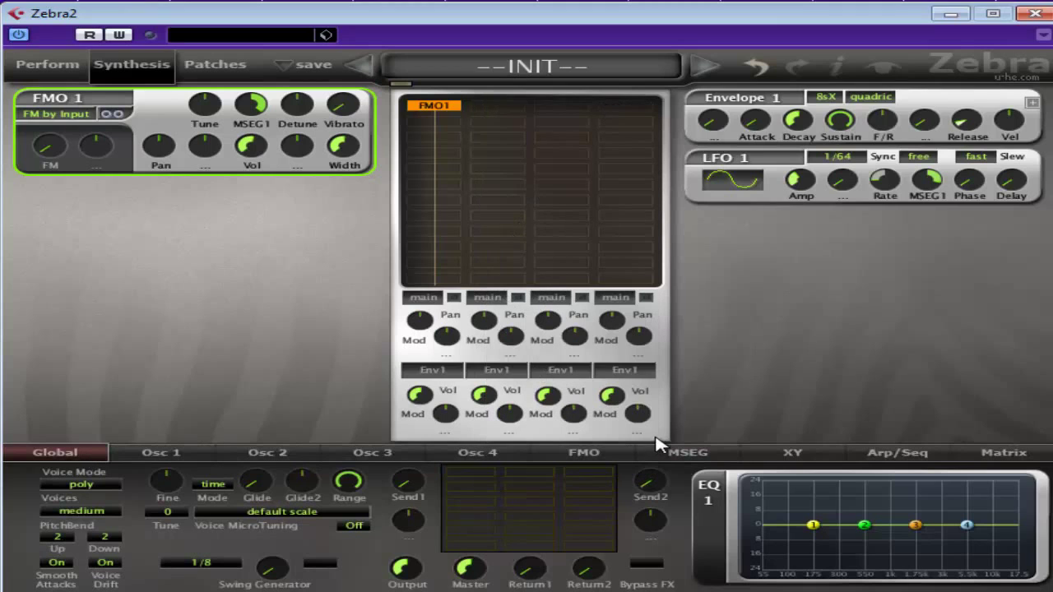
left_click(481, 477)
left_click(584, 111)
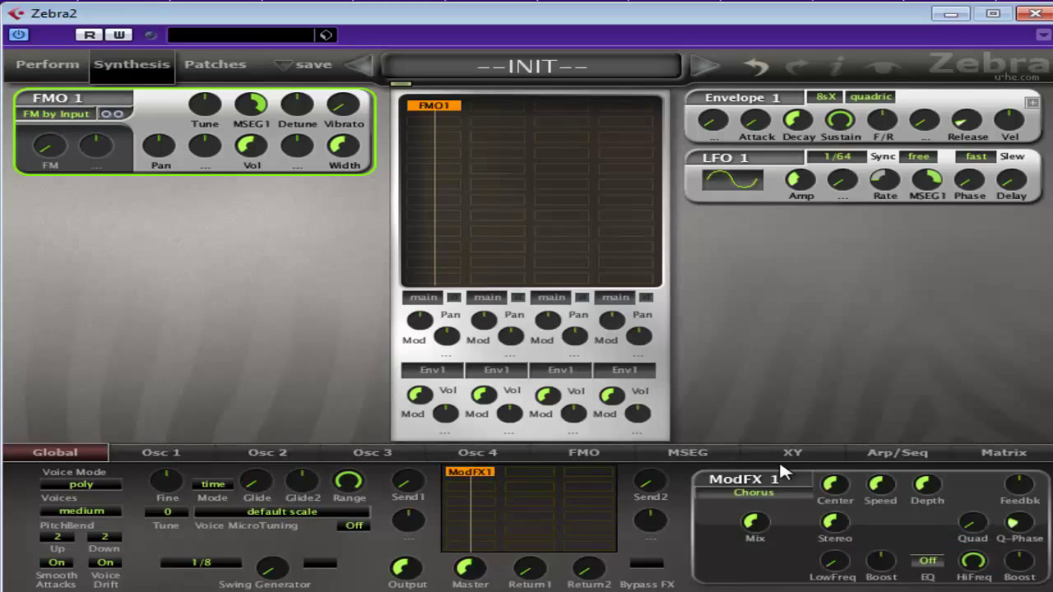
Switch ModFX1 to Phaser mode and turn up its feedback
left_click(778, 493)
left_click(871, 547)
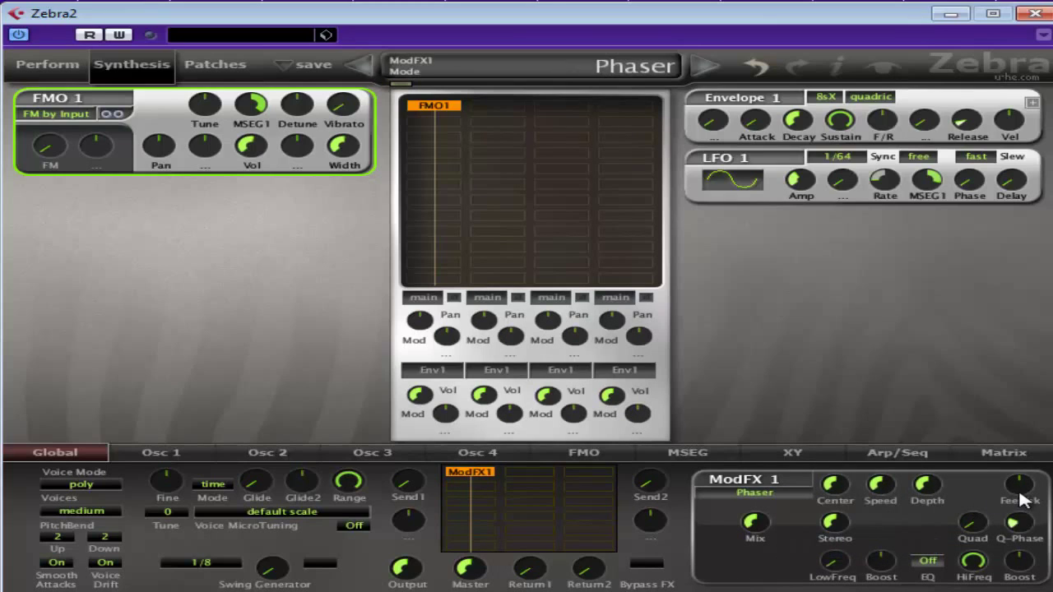
left_click_drag(1022, 500, 1022, 475)
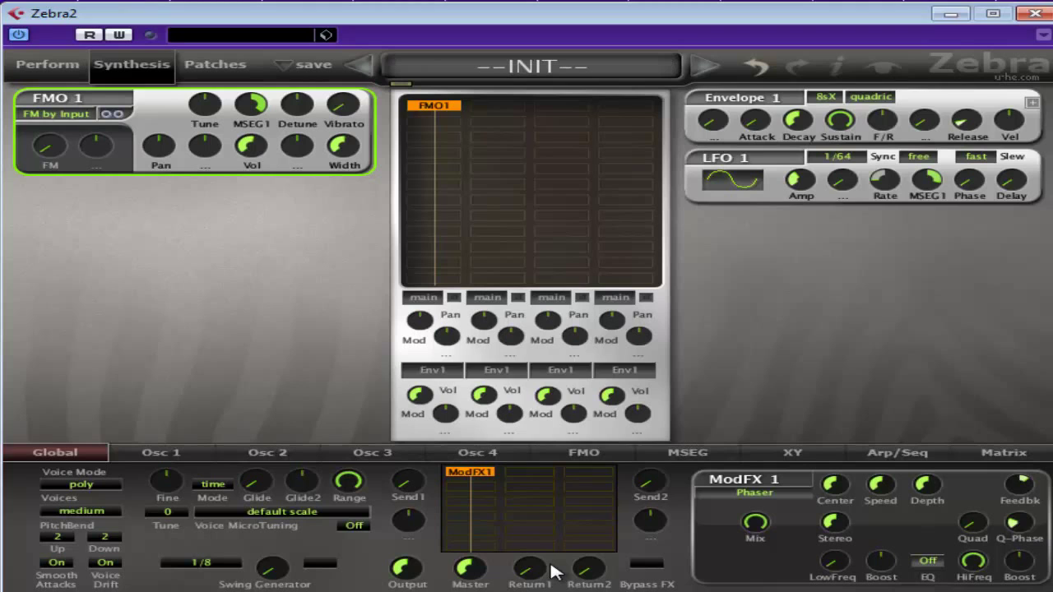
Add Rev1 and Delay1 to the effects chain and turn Send1 and Send2 up to 100
left_click(526, 503)
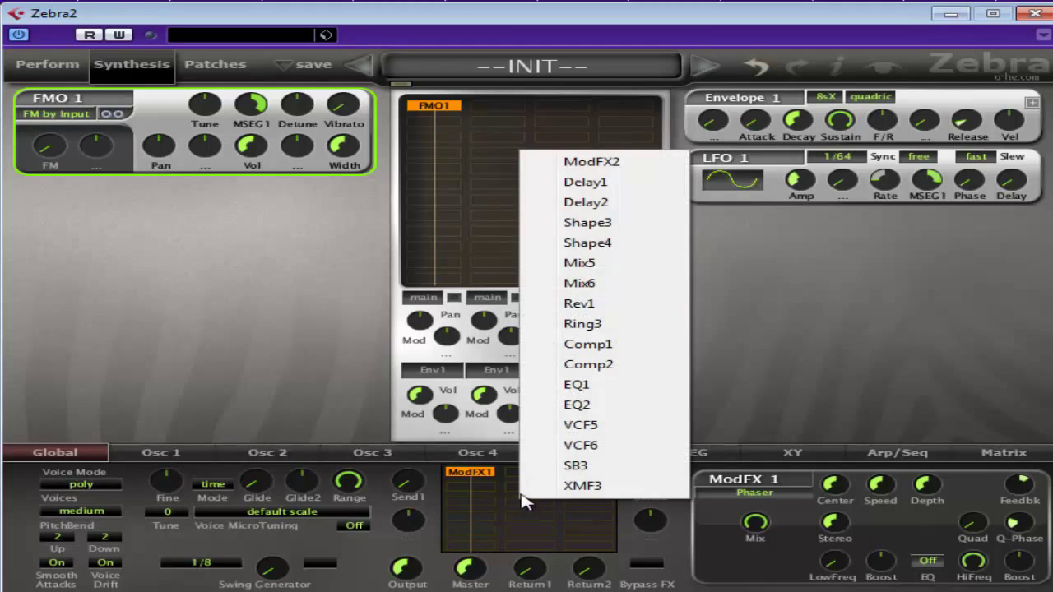
left_click(585, 303)
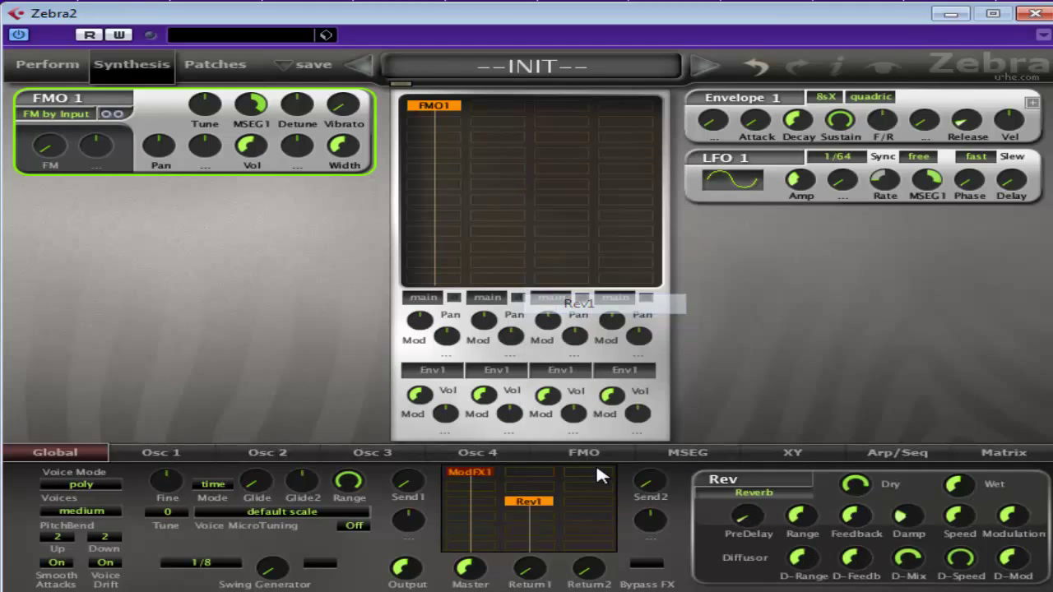
left_click(591, 503)
left_click(665, 207)
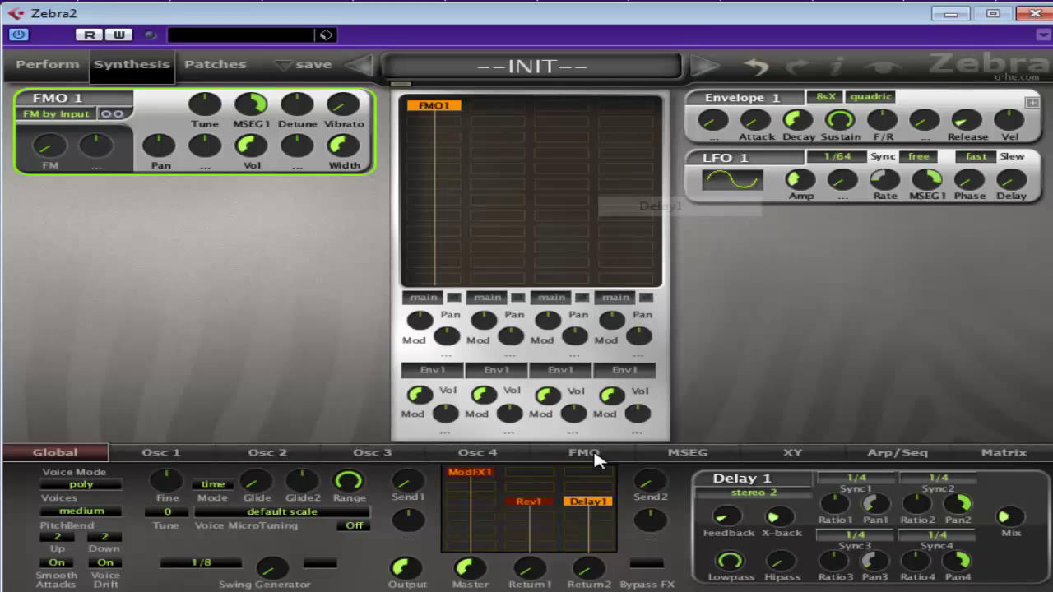
left_click_drag(422, 468, 575, 337)
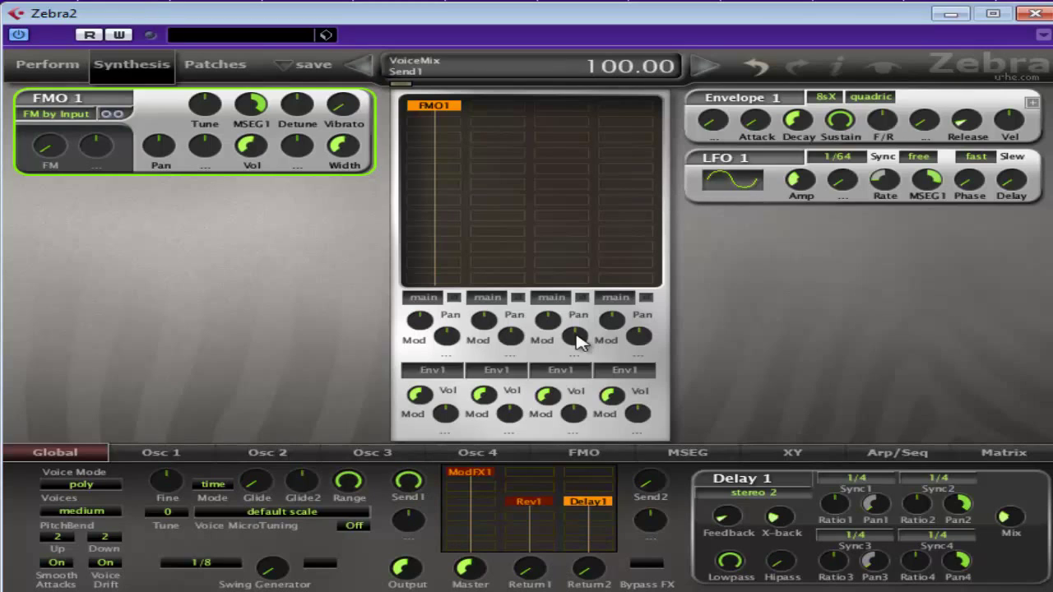
left_click_drag(638, 469, 641, 70)
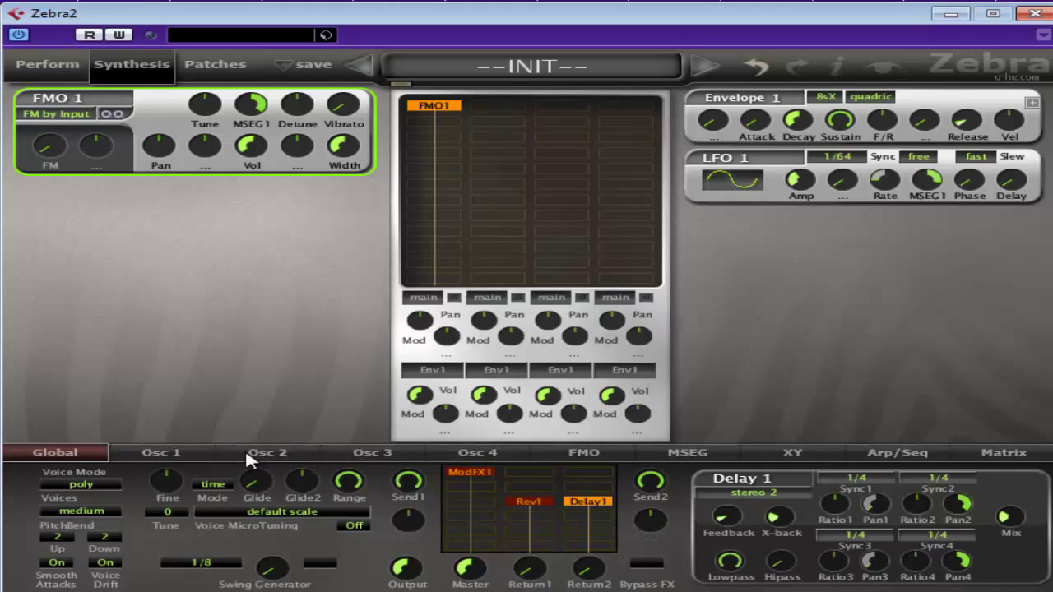
In the modulation matrix, target row 2 to ZMas: Return1 and row 3 to ZMas: Return2
left_click(690, 454)
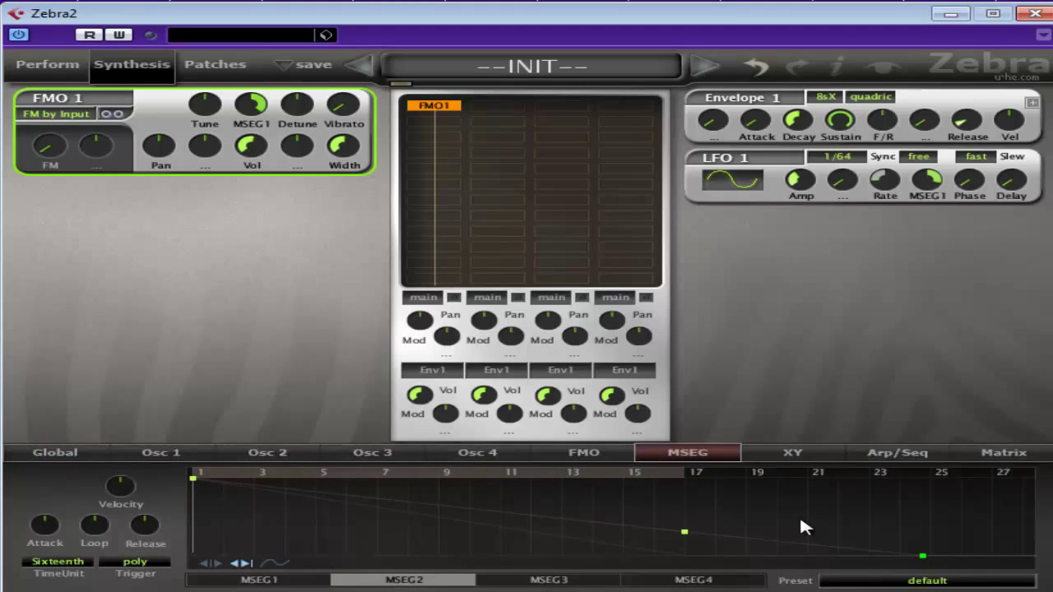
left_click(1008, 453)
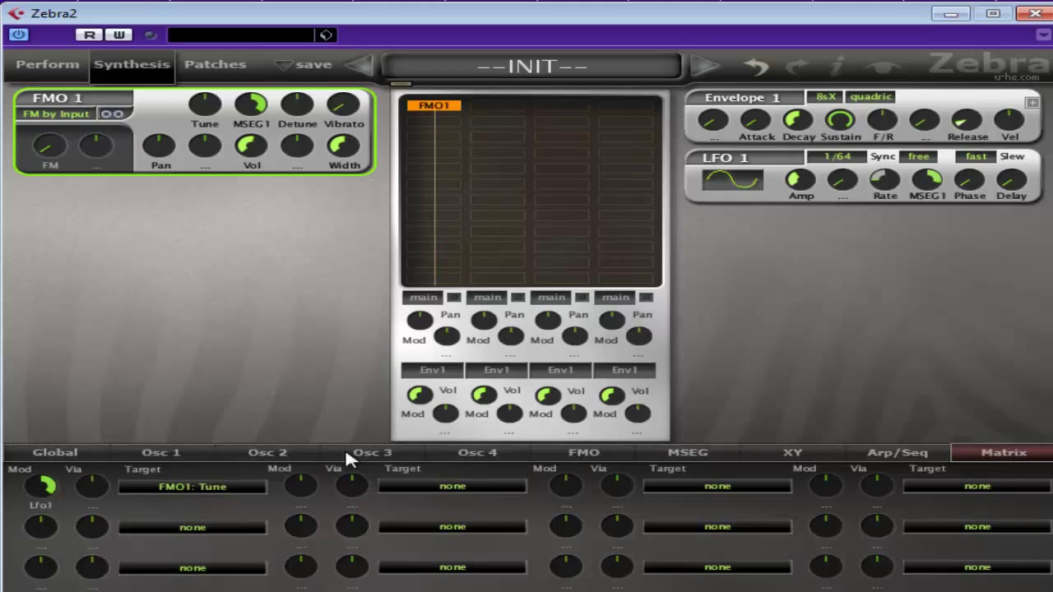
left_click(196, 533)
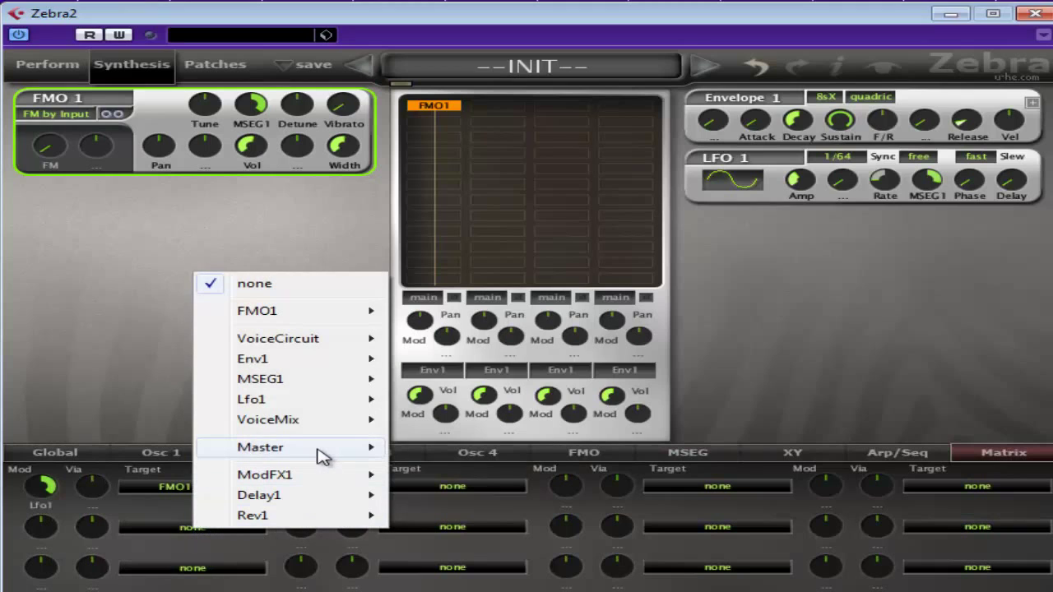
mouse_move(317, 453)
left_click(436, 450)
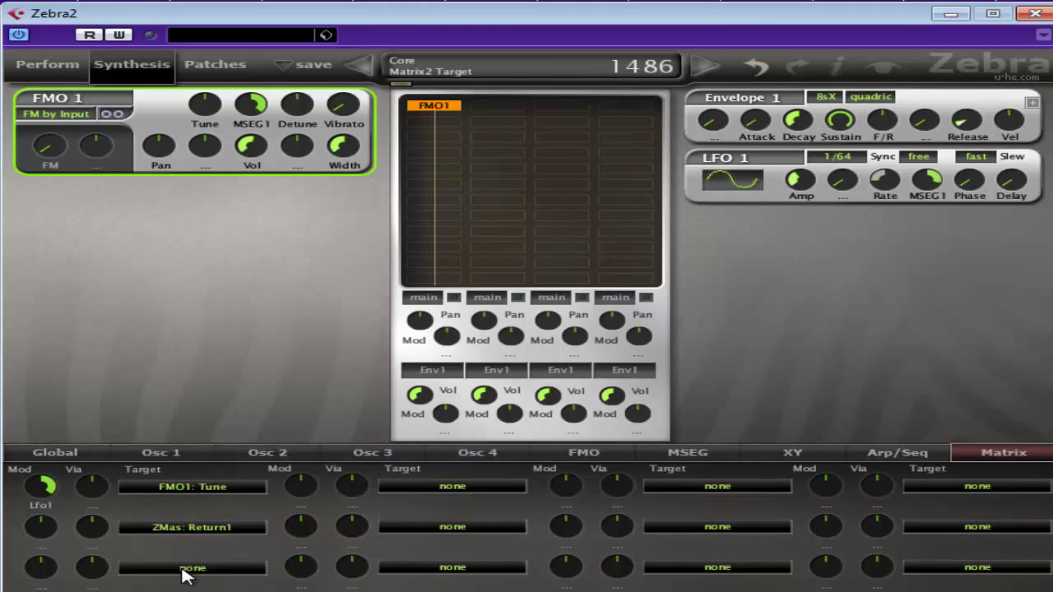
left_click(189, 572)
mouse_move(280, 489)
left_click(460, 507)
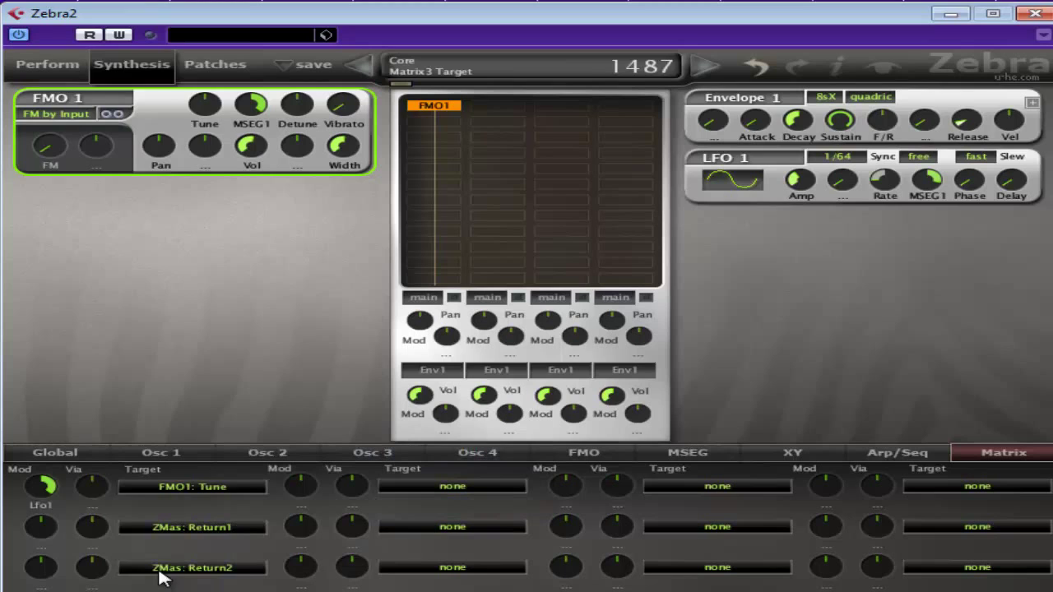
Set MSEG2 as the modulation source for both matrix rows
left_click(45, 535)
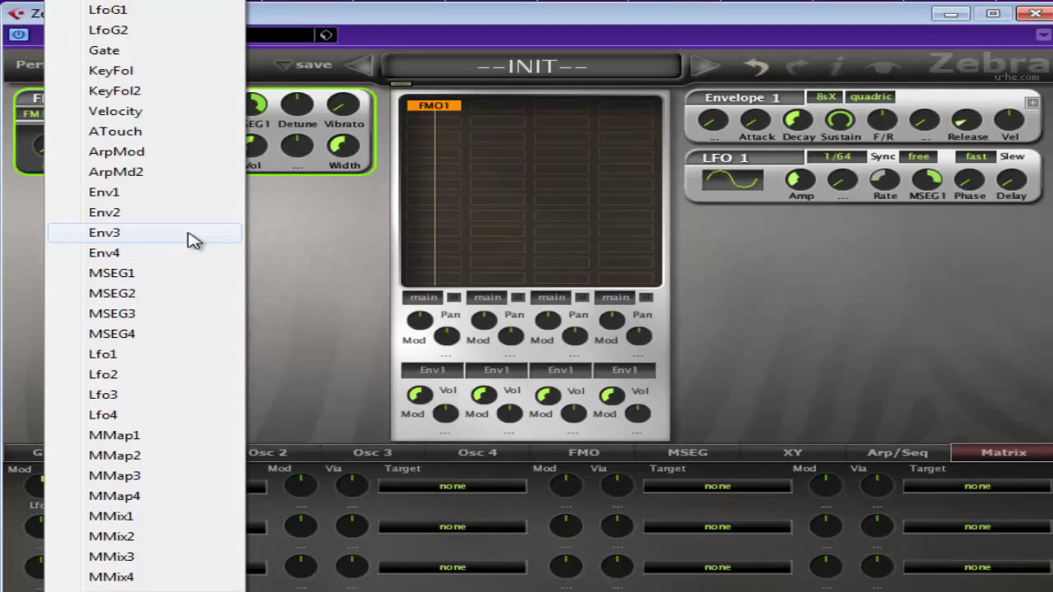
left_click(163, 275)
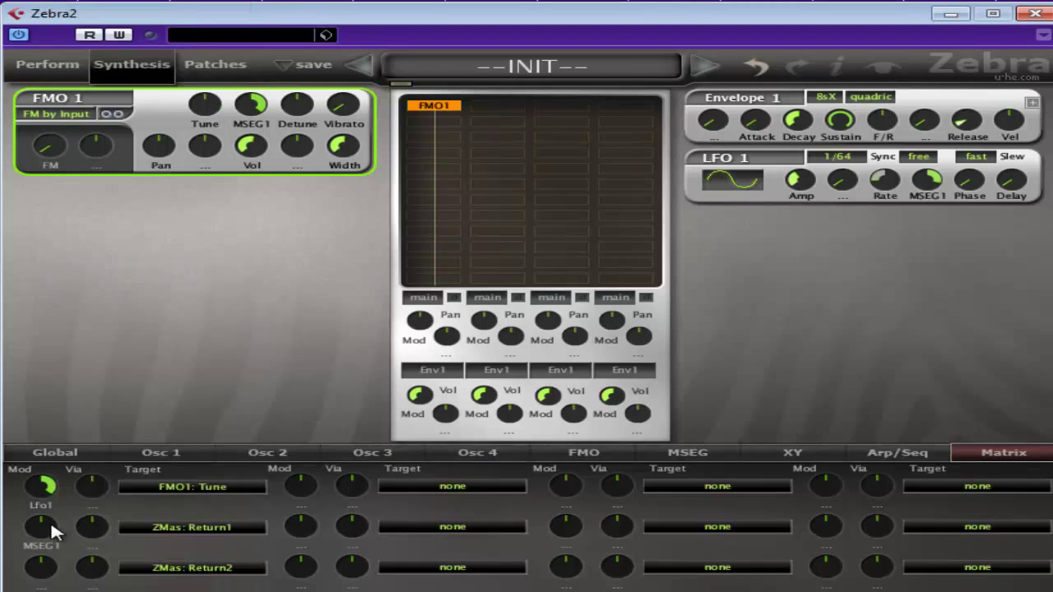
mouse_move(49, 521)
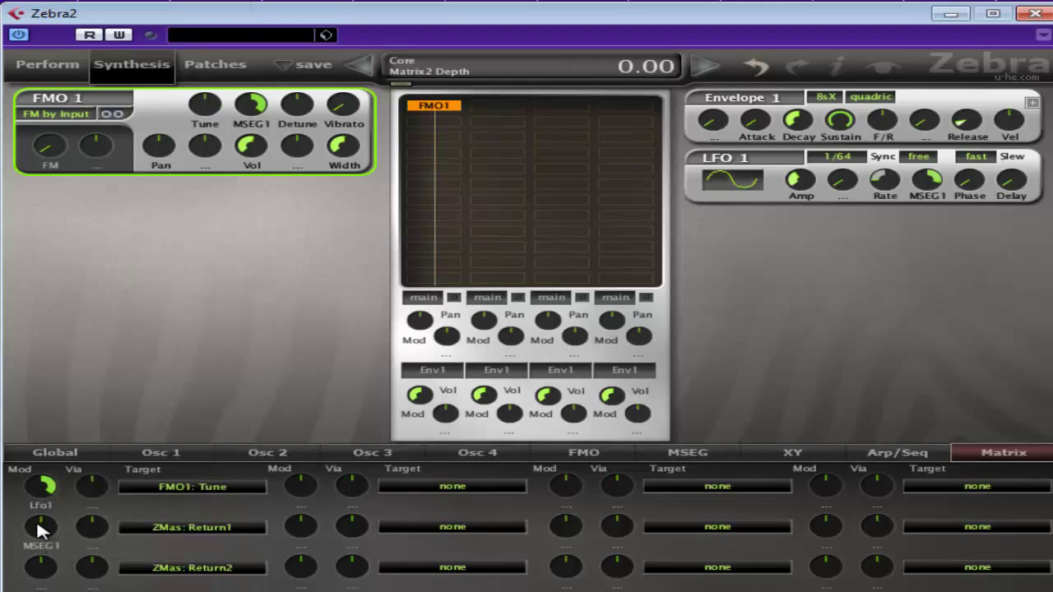
left_click(46, 541)
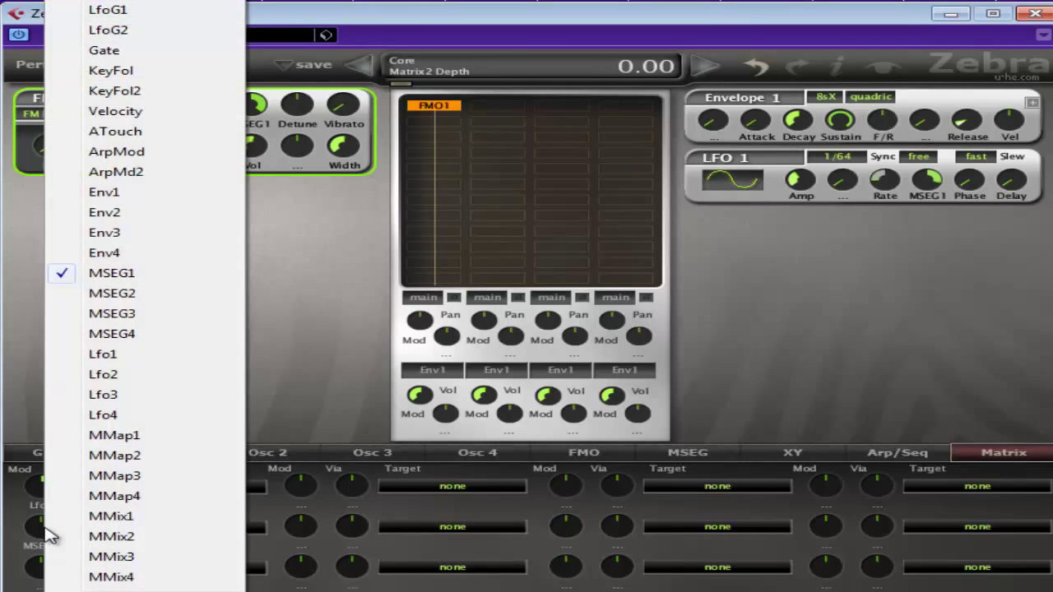
left_click(178, 296)
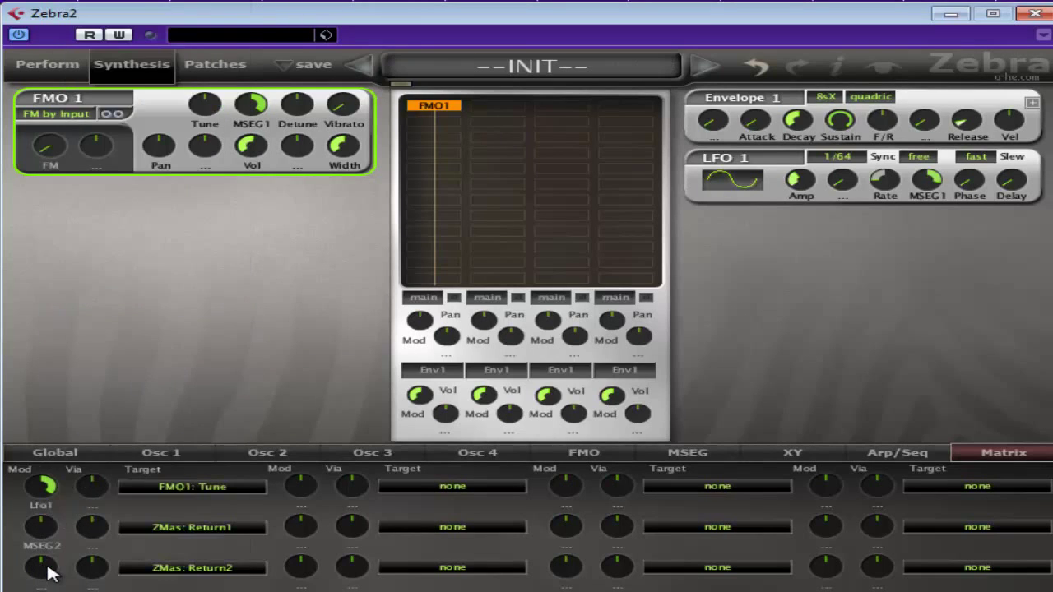
left_click(47, 566)
left_click(156, 292)
Lower MSEG2's middle node to steepen its falling curve
left_click(682, 453)
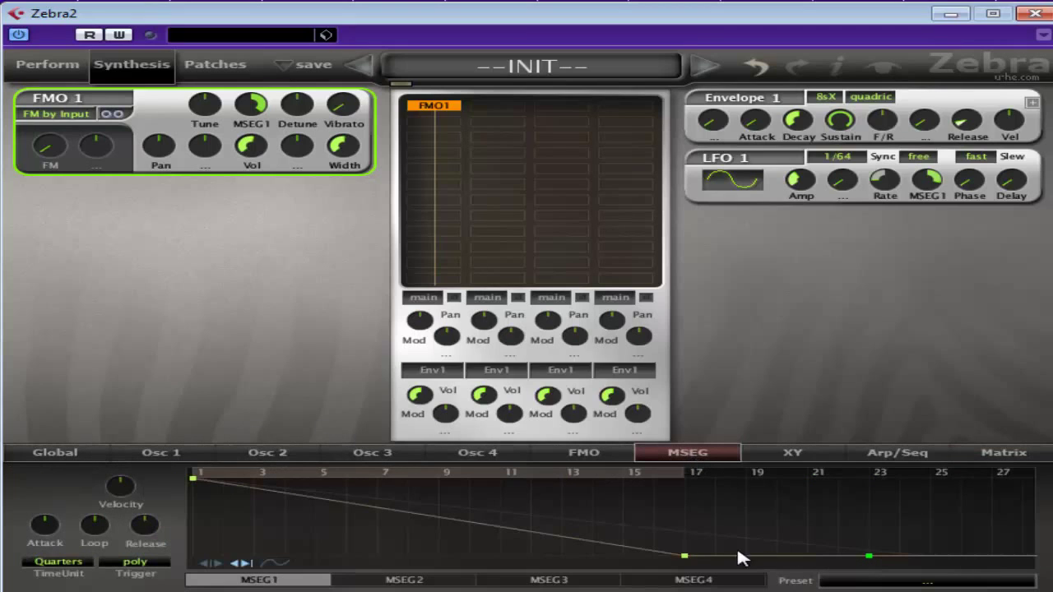
left_click(401, 580)
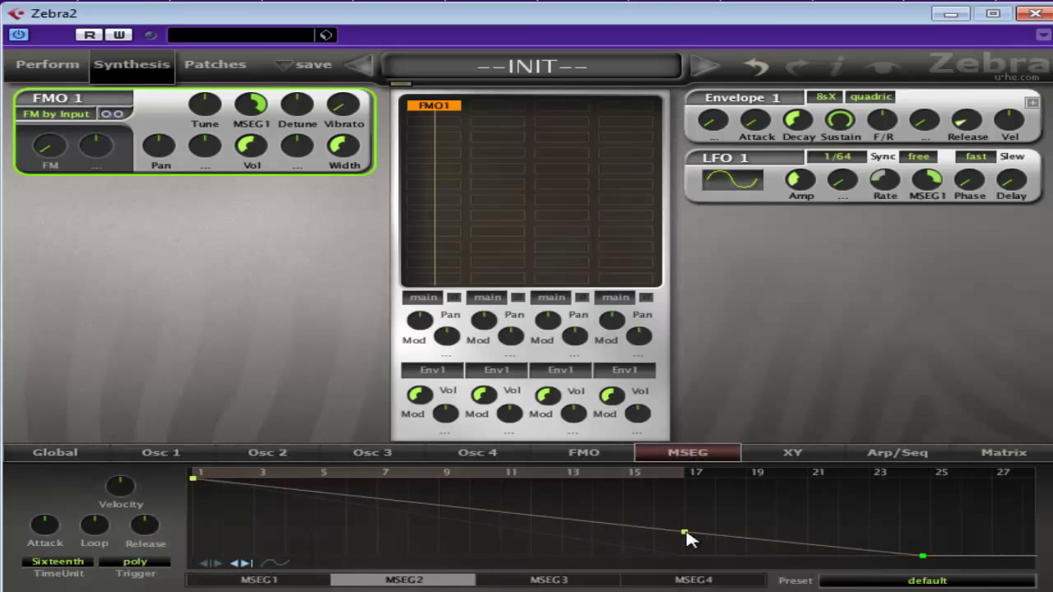
left_click_drag(691, 538, 687, 561)
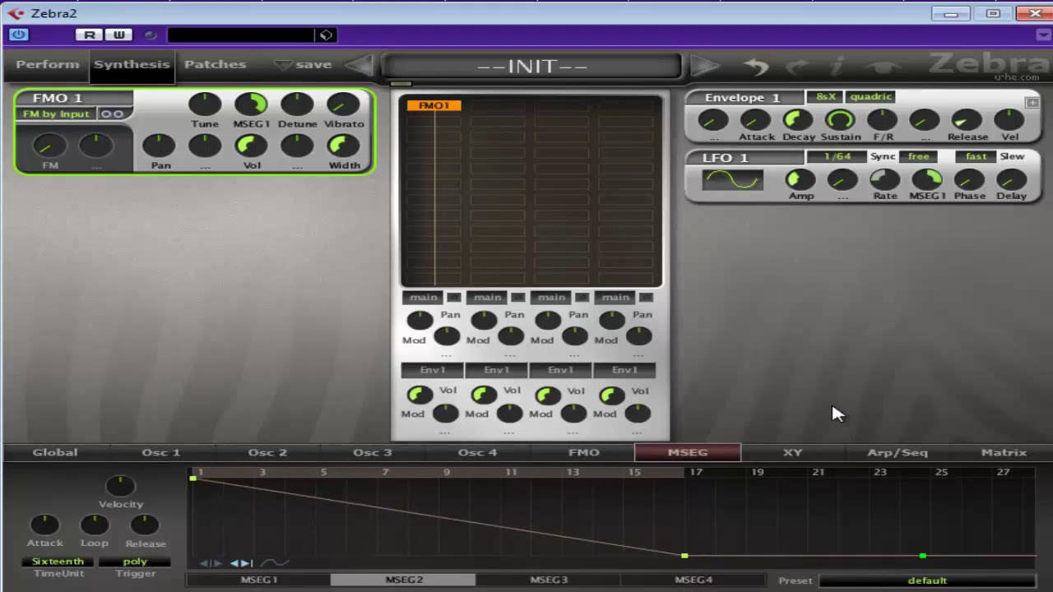
Set the Return1 and Return2 modulation depths in the matrix to 100
left_click(1003, 454)
left_click_drag(56, 520, 80, 306)
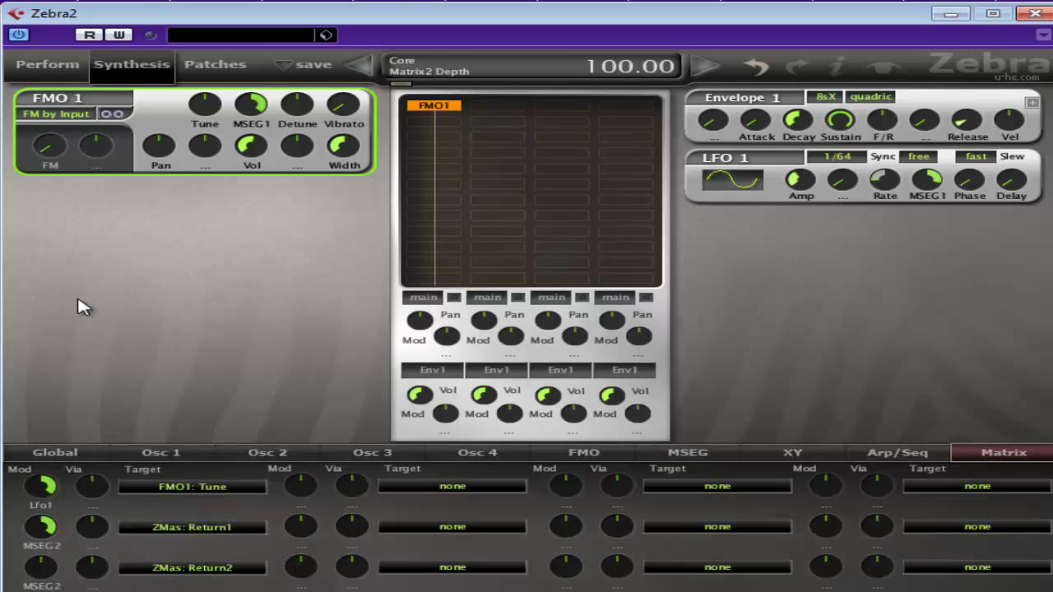
left_click_drag(41, 573, 71, 322)
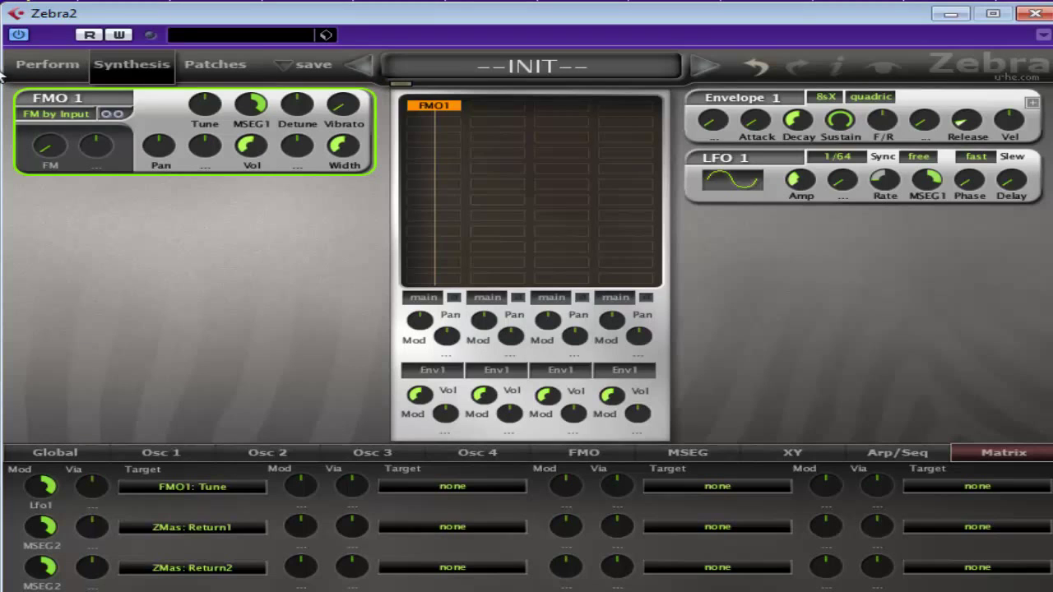
Make Rev1 fully wet with Wet at 100 and Dry at 0
left_click(66, 453)
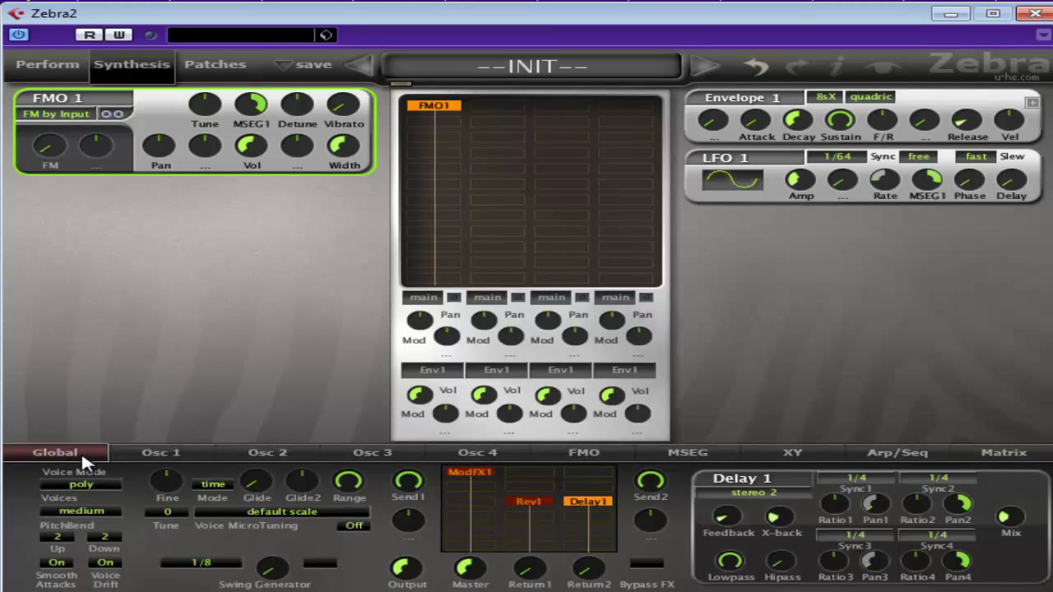
left_click(542, 502)
left_click_drag(970, 498, 977, 387)
left_click_drag(878, 469, 879, 559)
Set Delay1 mix 100, feedback 24.5, times 1/4 dot and 1/8 dot, and main output 48
left_click(587, 501)
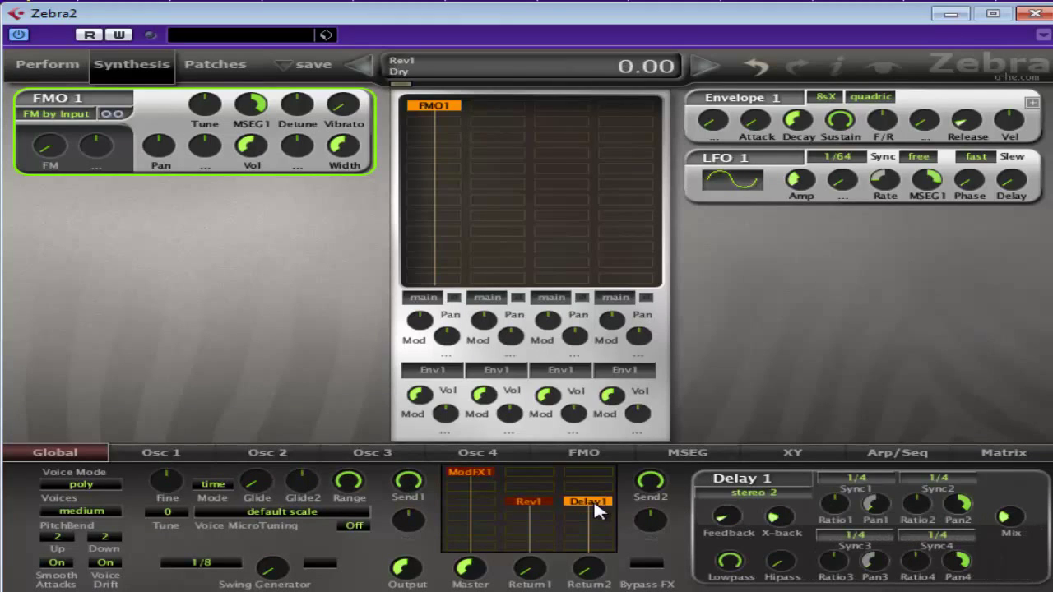
left_click_drag(1010, 517, 1010, 428)
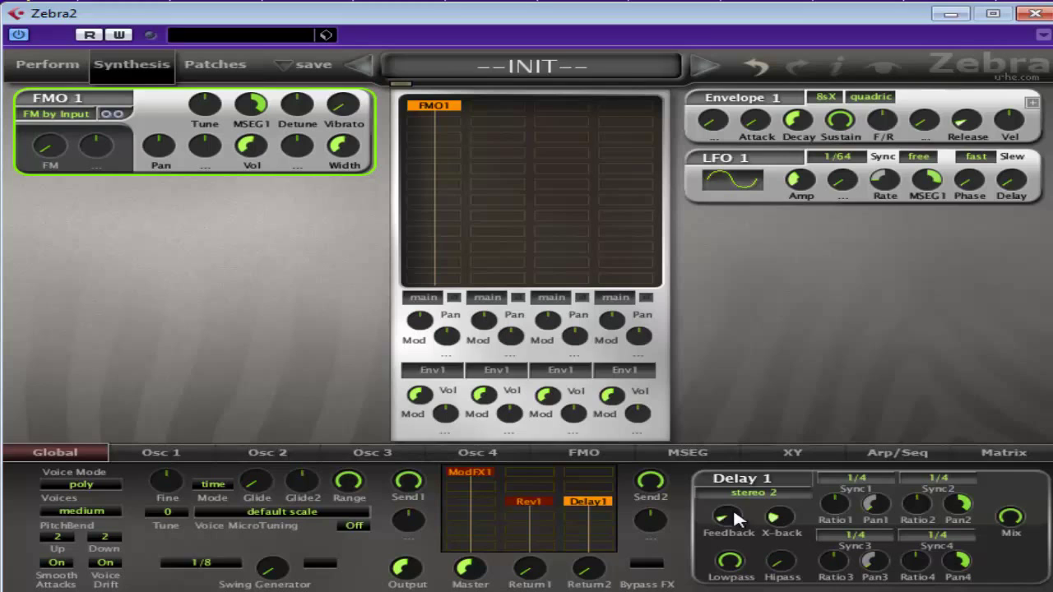
left_click_drag(733, 507, 744, 483)
left_click(954, 485)
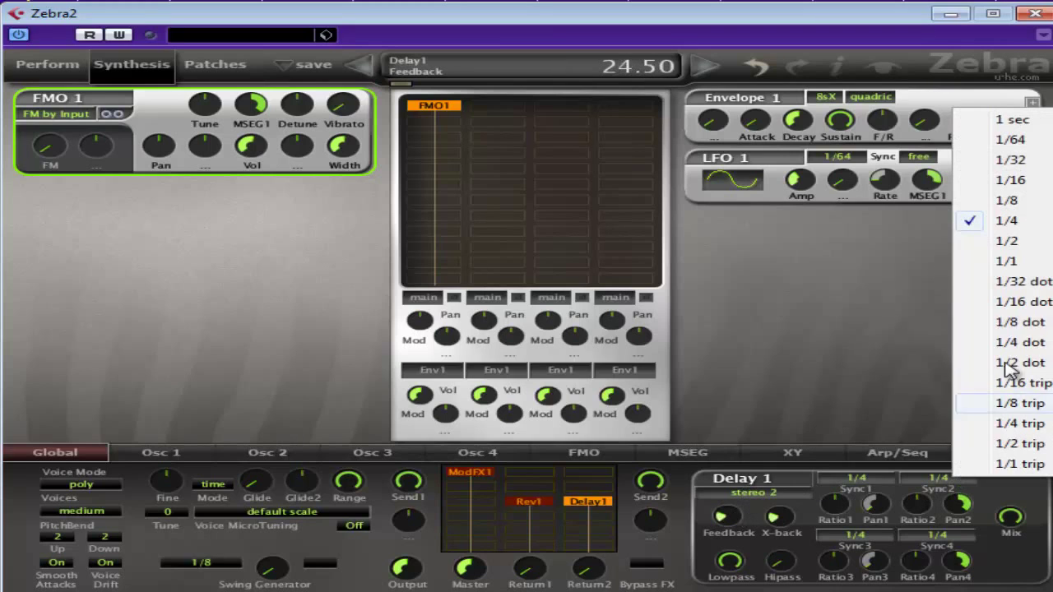
left_click(1016, 329)
left_click(878, 485)
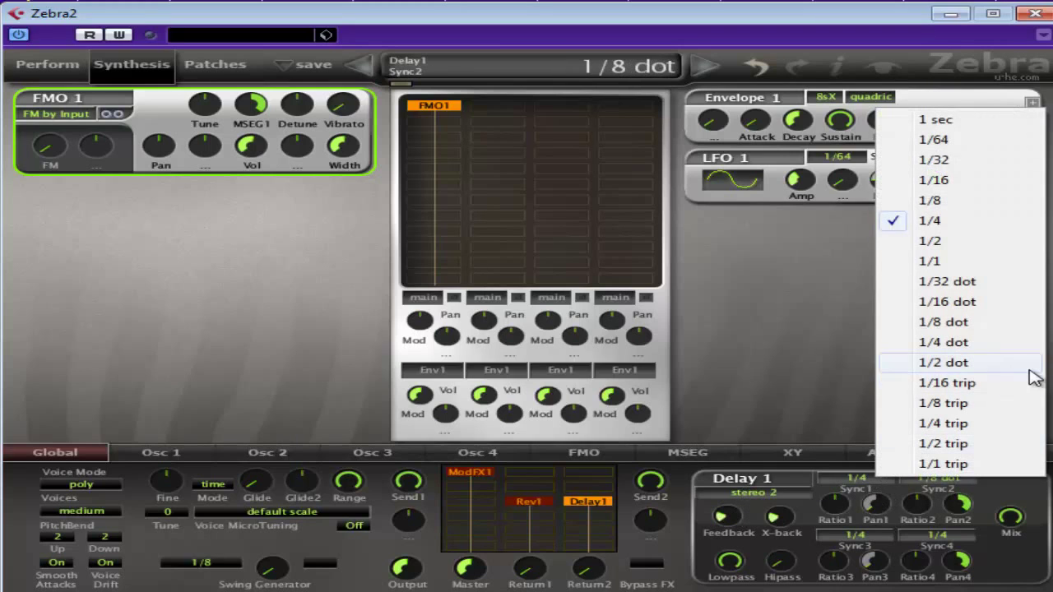
left_click(987, 346)
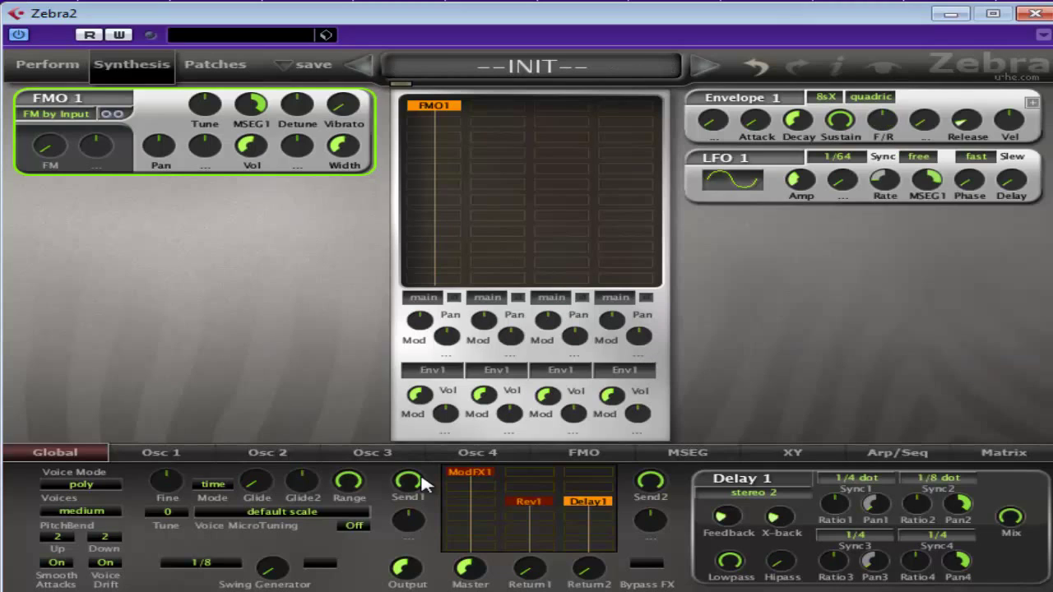
left_click_drag(403, 566, 403, 573)
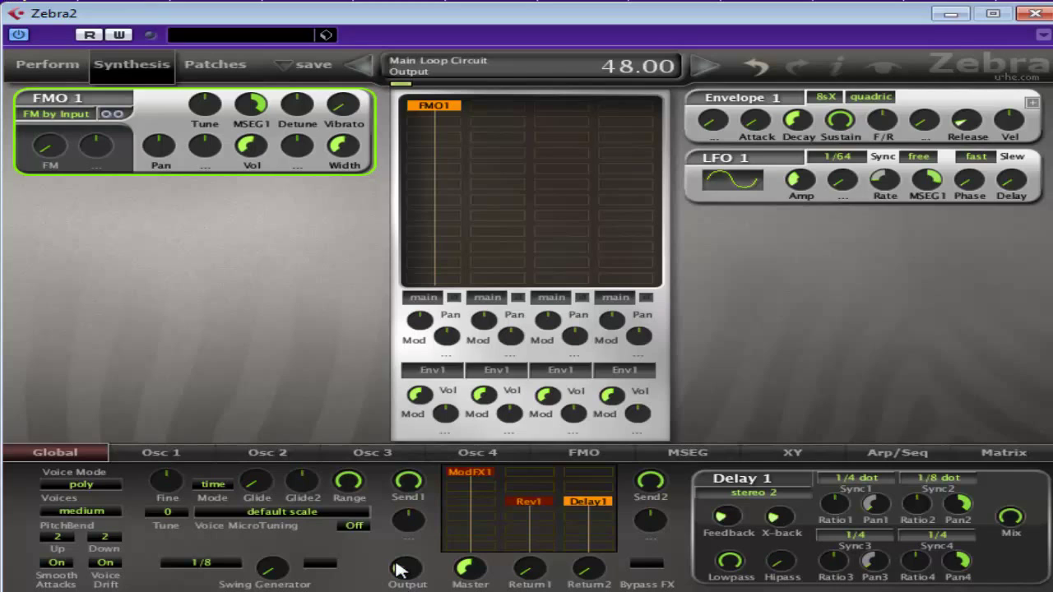
Raise MSEG2's middle node, switch its time unit to Quarters, and stretch the last node to about bar 28
left_click(706, 455)
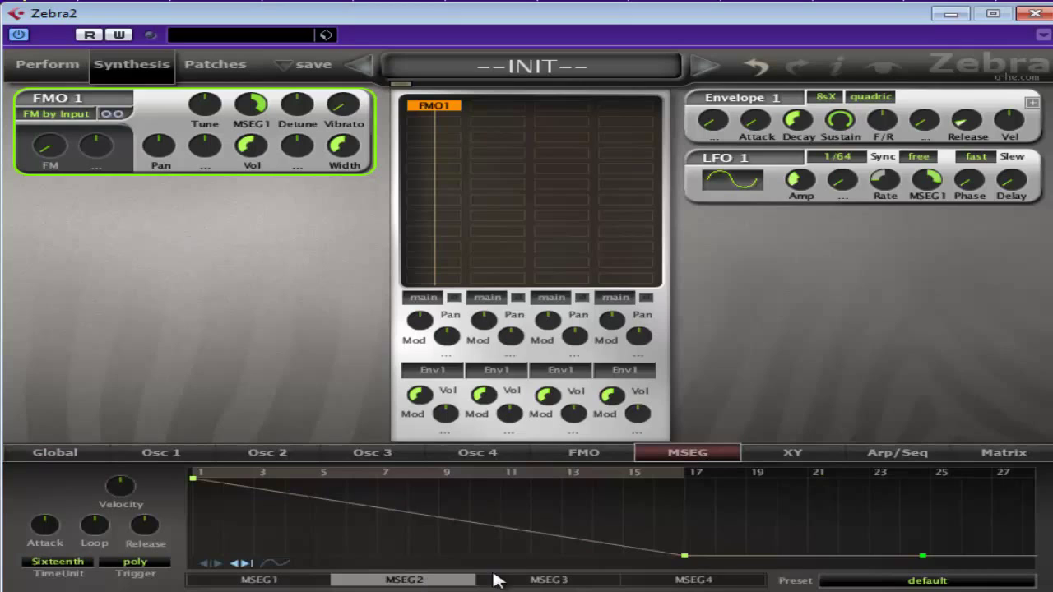
left_click_drag(684, 557, 689, 526)
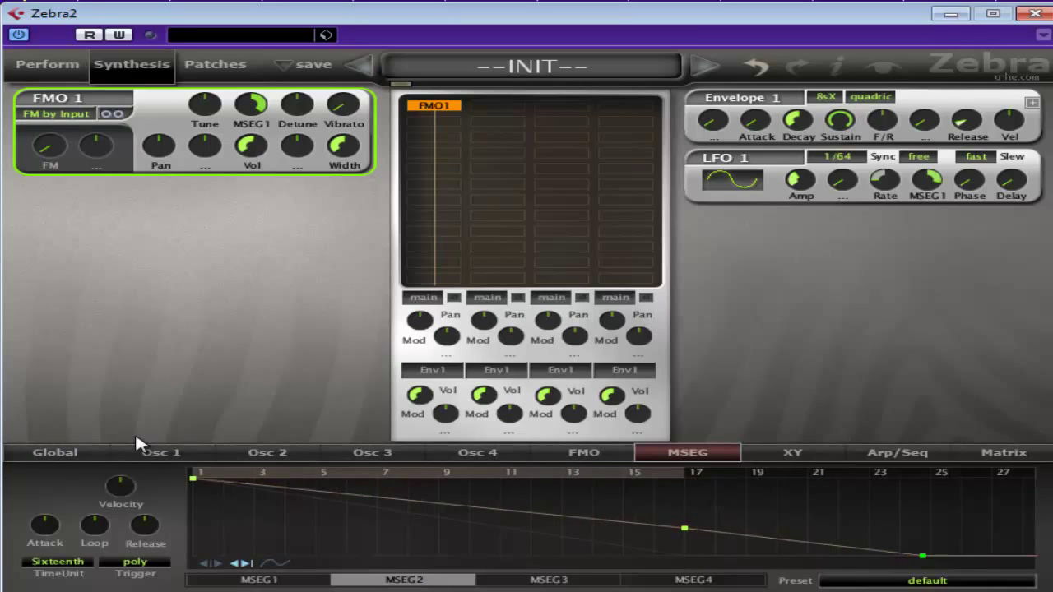
left_click(69, 562)
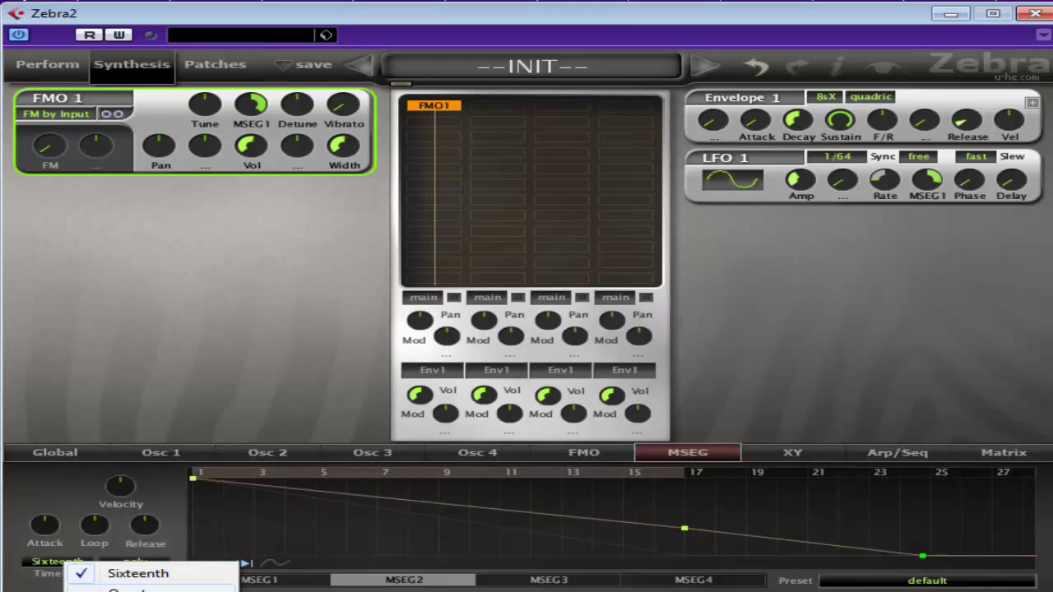
left_click(127, 589)
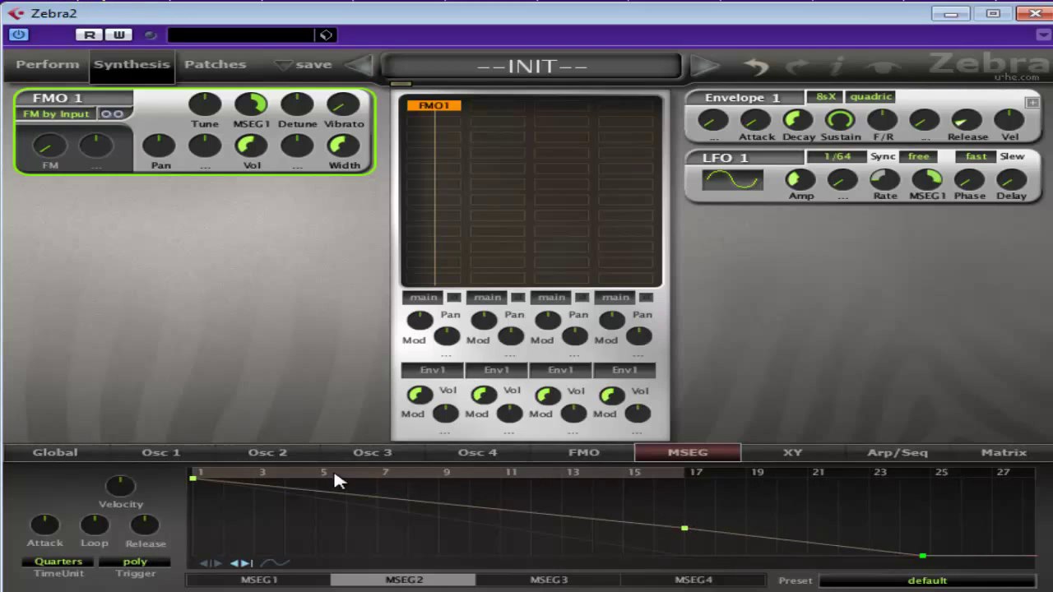
left_click_drag(685, 529, 686, 532)
left_click_drag(923, 556, 1023, 558)
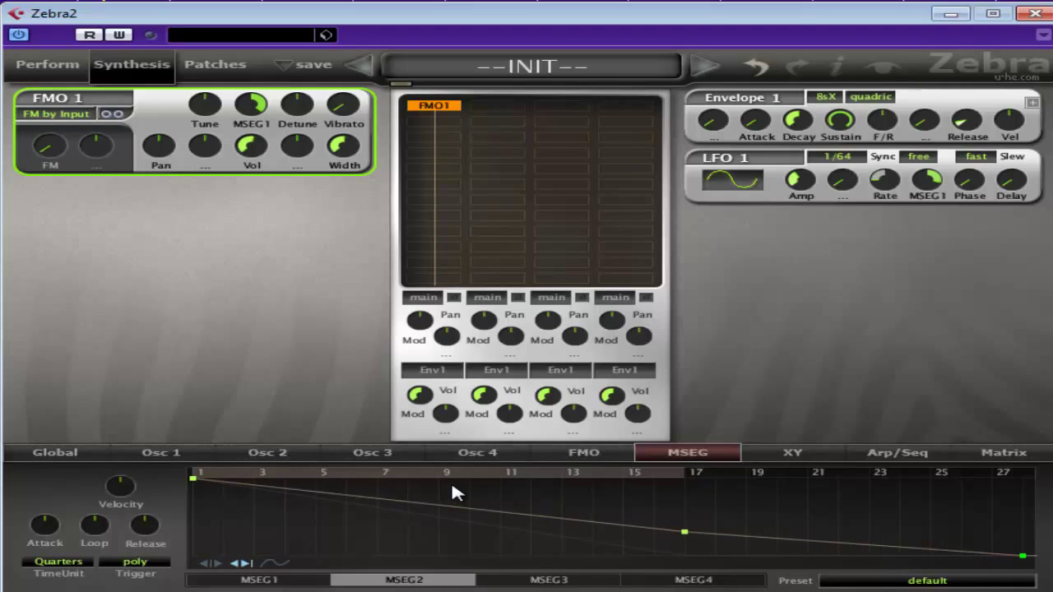